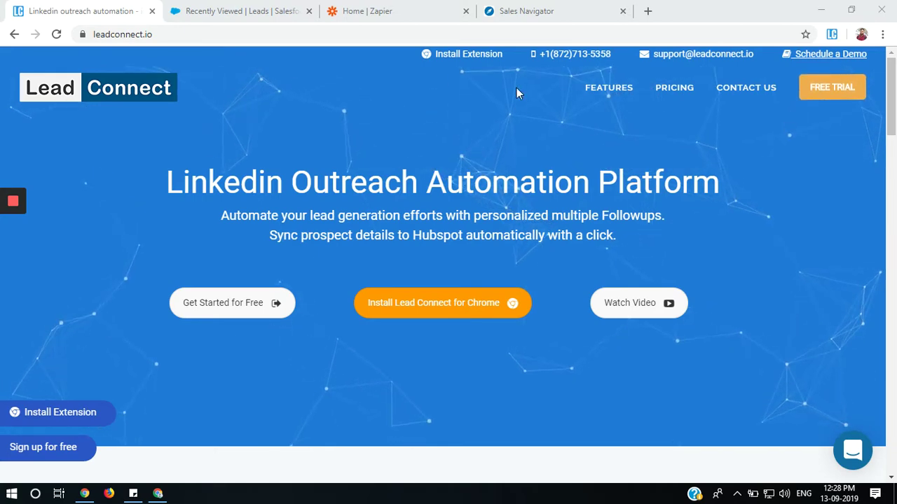
- Switch to Zapier and create a new zap with Webhooks by Zapier as the trigger app
{"action": "left_click", "coordinate": [414, 12]}
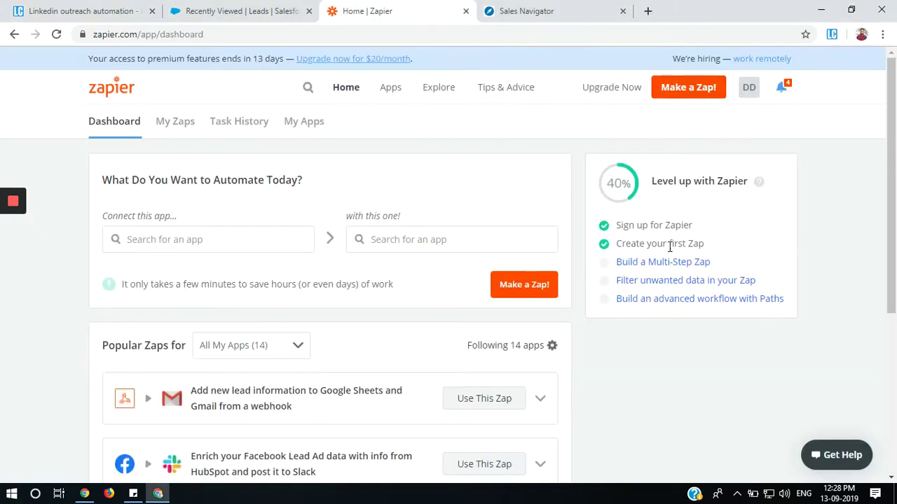
{"action": "left_click", "coordinate": [696, 95]}
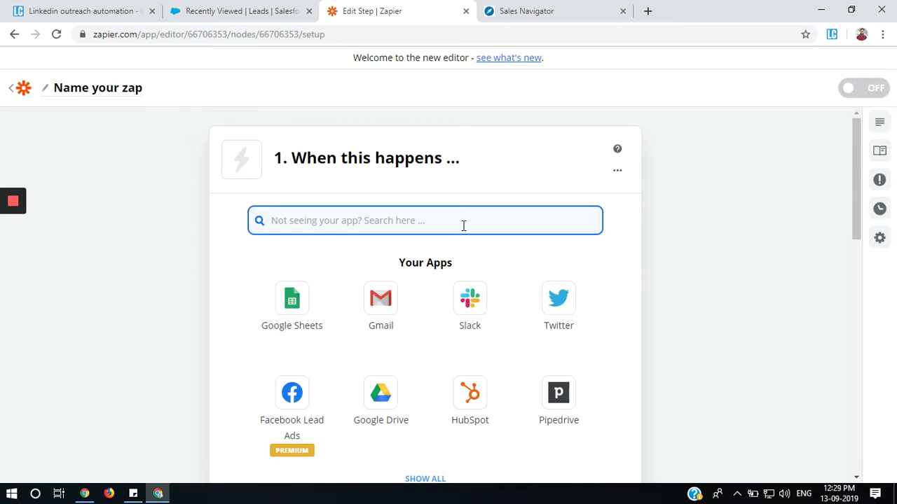
{"action": "type", "text": "web"}
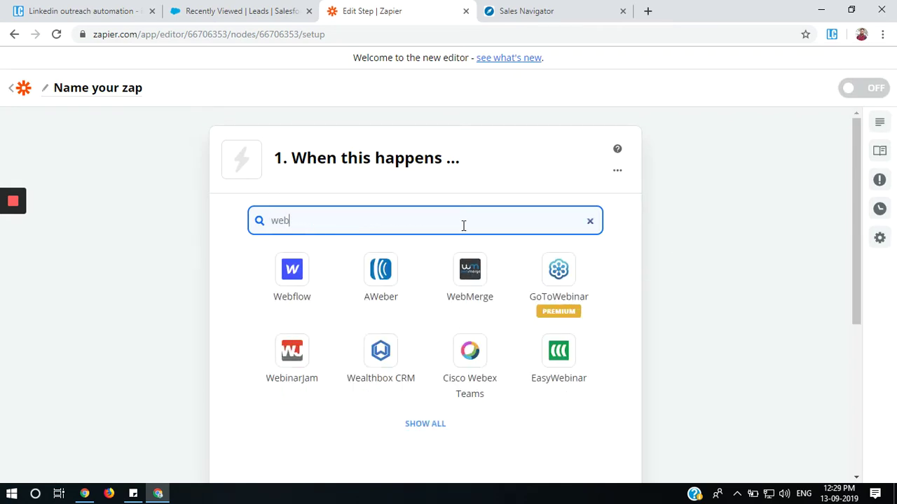
{"action": "type", "text": "hook"}
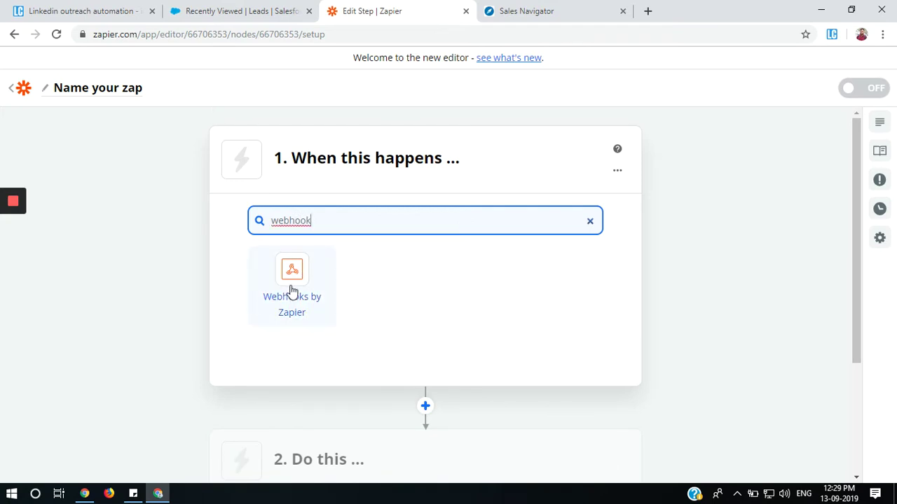
{"action": "left_click", "coordinate": [291, 287]}
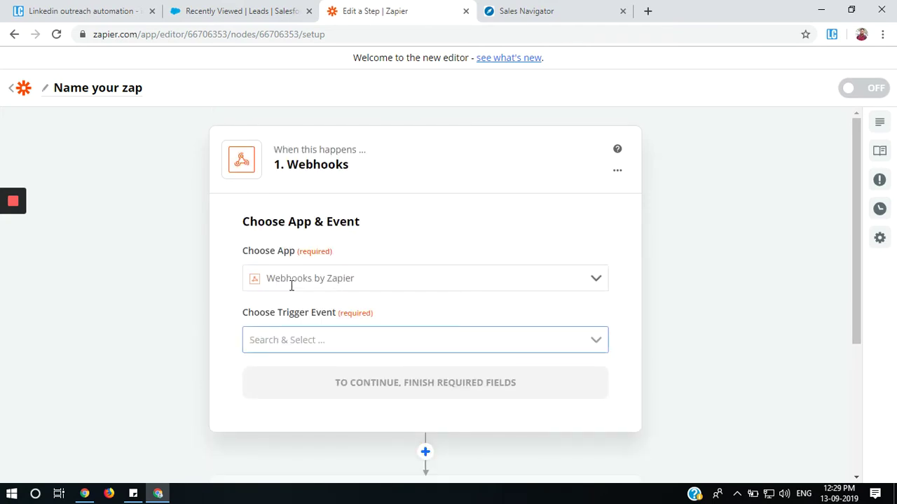
- Set the trigger event to Catch Hook and continue to the hook customization
{"action": "left_click", "coordinate": [595, 342]}
{"action": "left_click", "coordinate": [396, 415]}
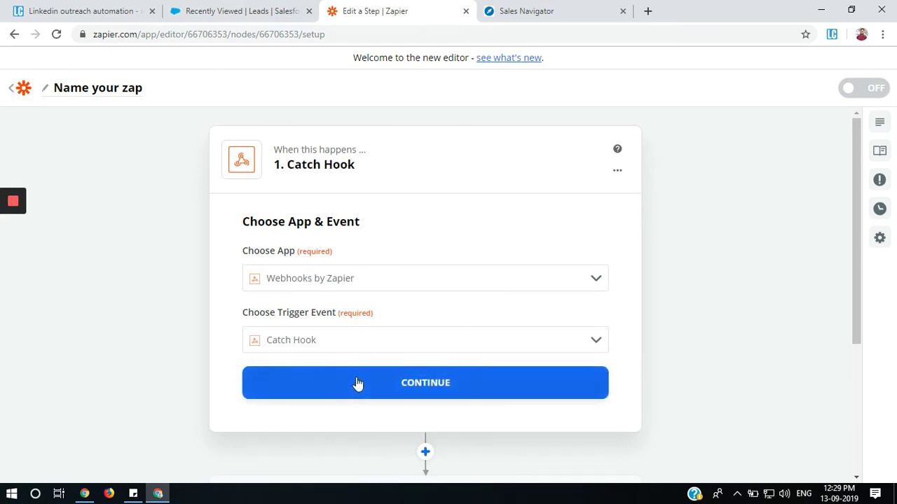
{"action": "left_click", "coordinate": [396, 382]}
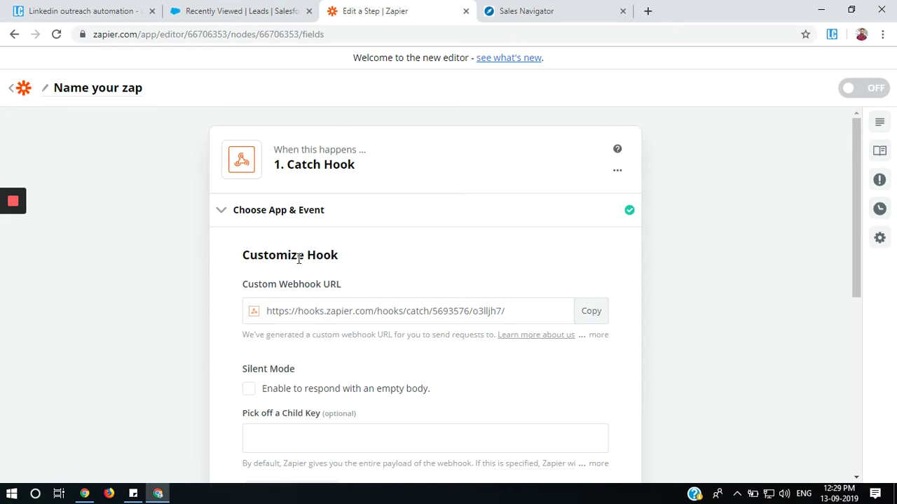
- Copy the custom webhook URL into the Zapier webhook field of LeadConnect's integration settings and send sample data to Zapier
{"action": "left_click", "coordinate": [602, 315]}
{"action": "left_click", "coordinate": [832, 34]}
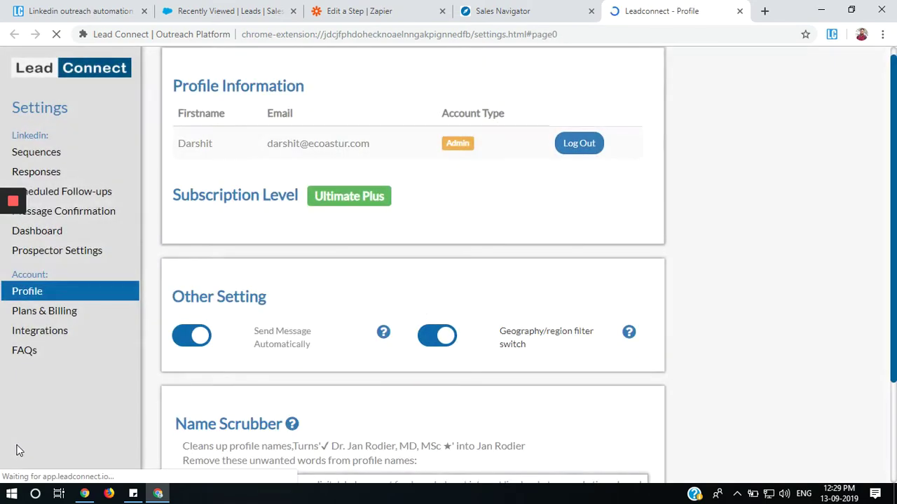
{"action": "left_click", "coordinate": [70, 330]}
{"action": "left_click_drag", "start_coordinate": [494, 354], "coordinate": [210, 354]}
{"action": "key", "text": "ctrl+v"}
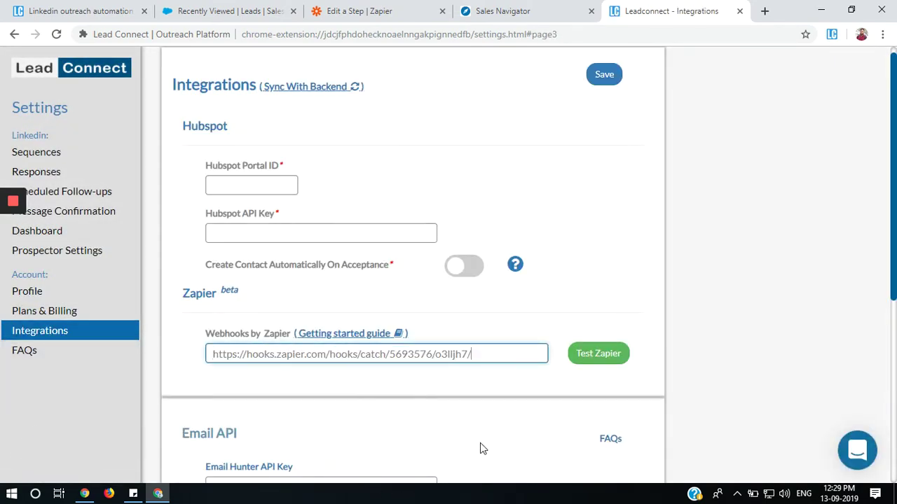
{"action": "left_click", "coordinate": [609, 362]}
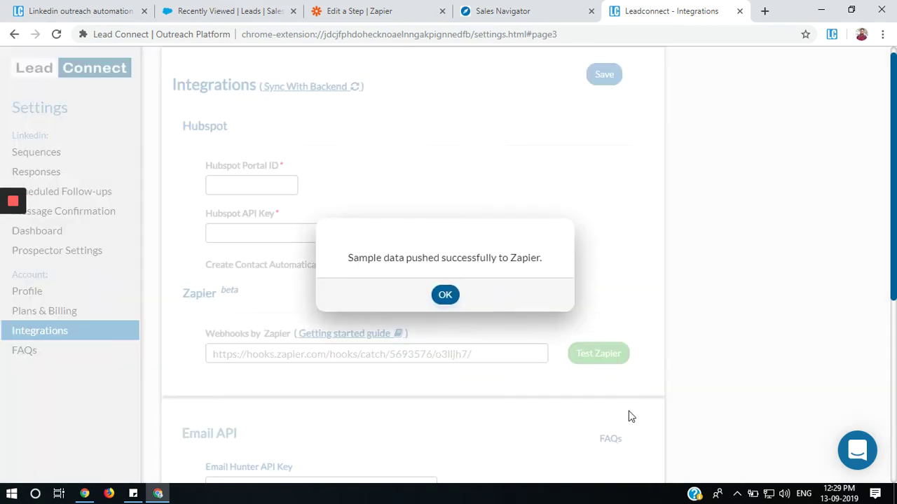
{"action": "left_click", "coordinate": [445, 297]}
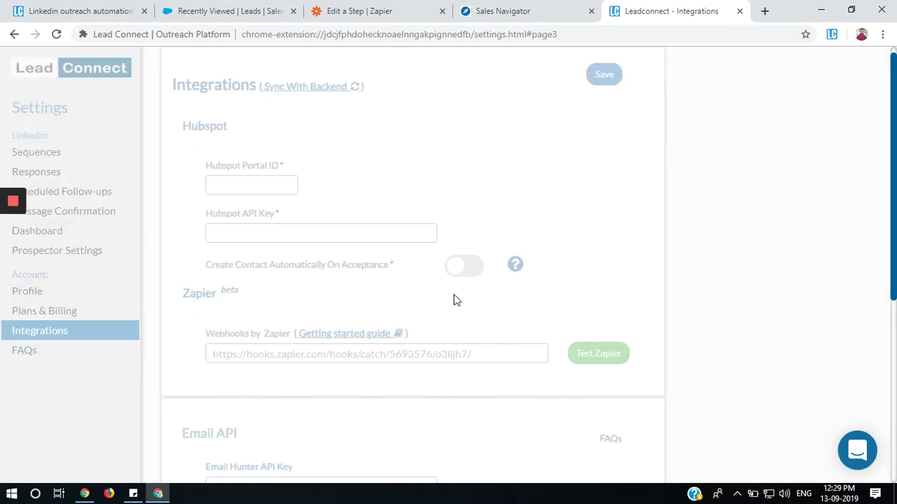
- Switch back to Zapier, finish the hook customization with its optional settings left empty, and test the Catch Hook trigger
{"action": "left_click", "coordinate": [375, 16]}
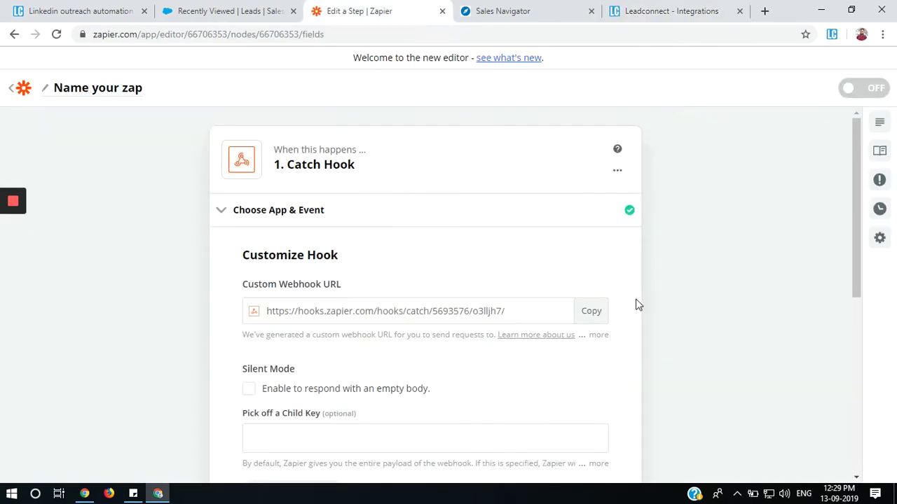
{"action": "scroll", "coordinate": [627, 308], "scroll_direction": "down", "scroll_amount": 4}
{"action": "left_click", "coordinate": [467, 285]}
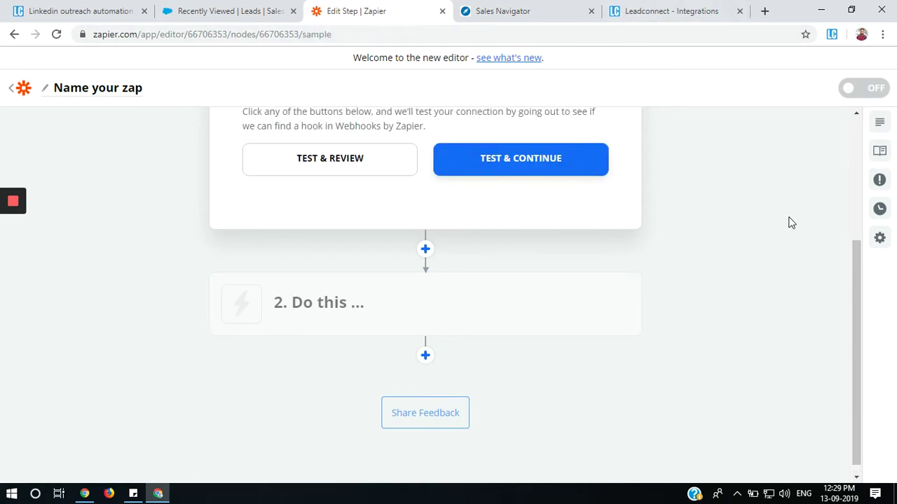
{"action": "scroll", "coordinate": [788, 223], "scroll_direction": "up", "scroll_amount": 3}
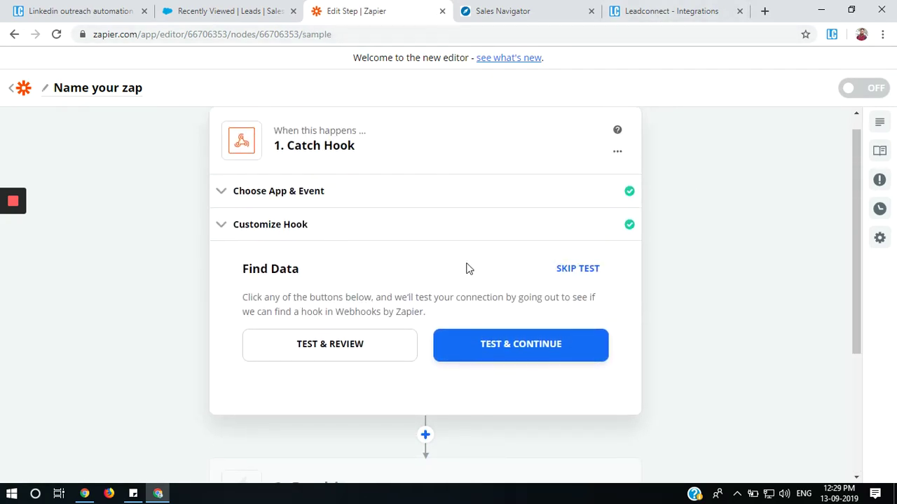
{"action": "left_click", "coordinate": [526, 352]}
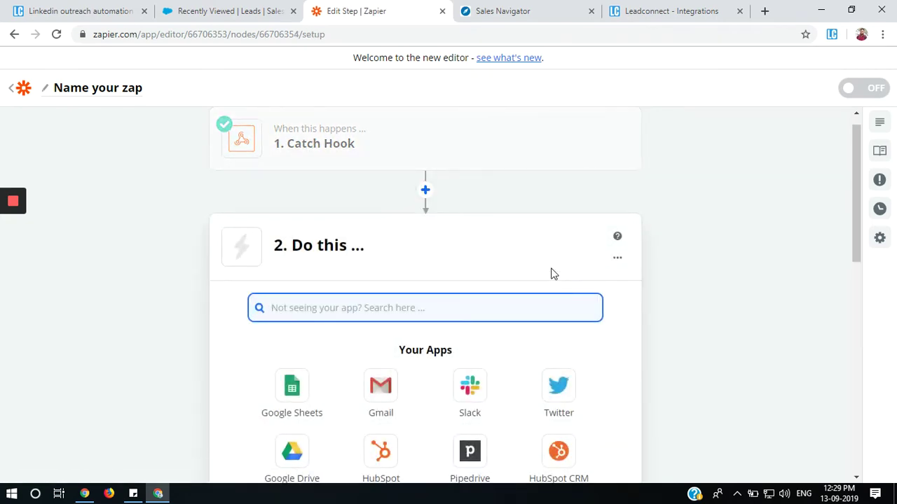
- Reopen the Catch Hook trigger and review the fields of the Hook A sample, then finish editing the trigger
{"action": "left_click", "coordinate": [404, 184]}
{"action": "left_click", "coordinate": [410, 203]}
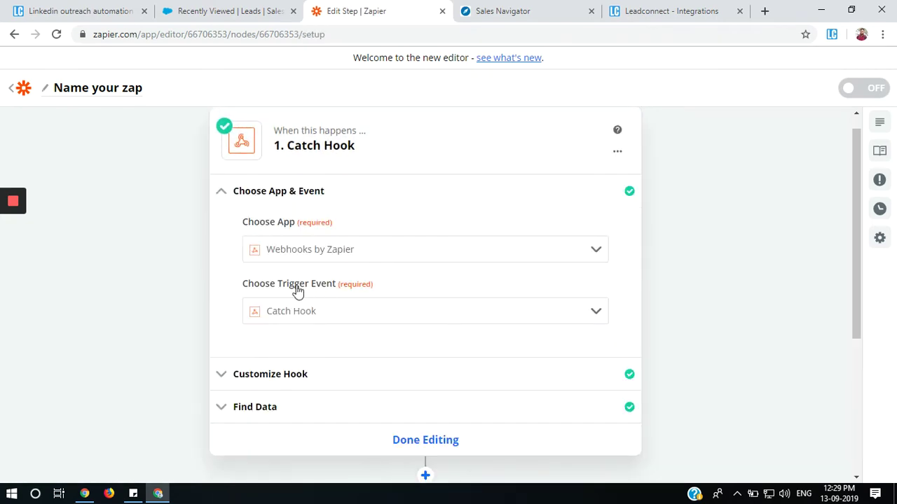
{"action": "left_click", "coordinate": [245, 195]}
{"action": "left_click", "coordinate": [270, 259]}
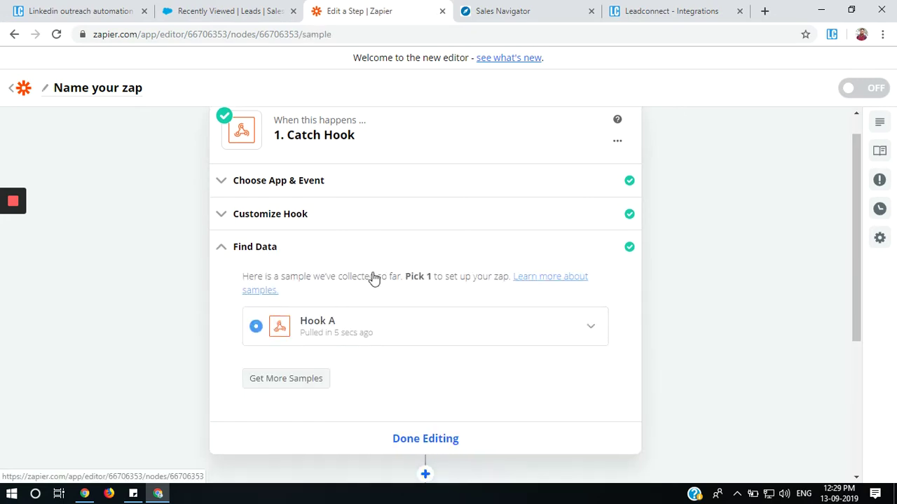
{"action": "left_click", "coordinate": [588, 266]}
{"action": "scroll", "coordinate": [451, 328], "scroll_direction": "down", "scroll_amount": 3}
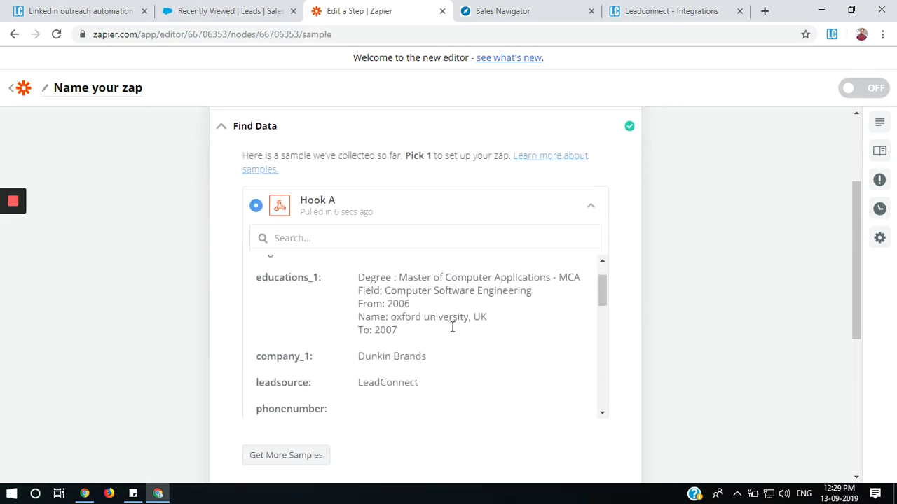
{"action": "scroll", "coordinate": [365, 292], "scroll_direction": "down", "scroll_amount": 2}
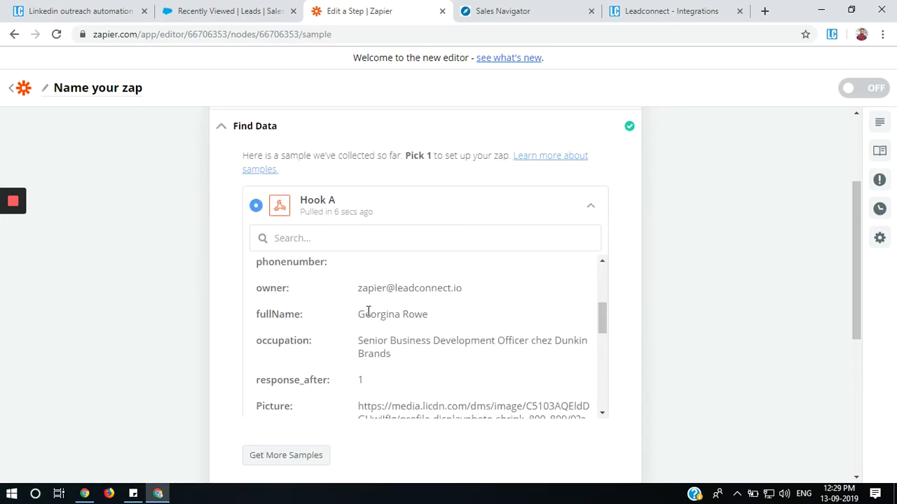
{"action": "scroll", "coordinate": [429, 320], "scroll_direction": "up", "scroll_amount": 1}
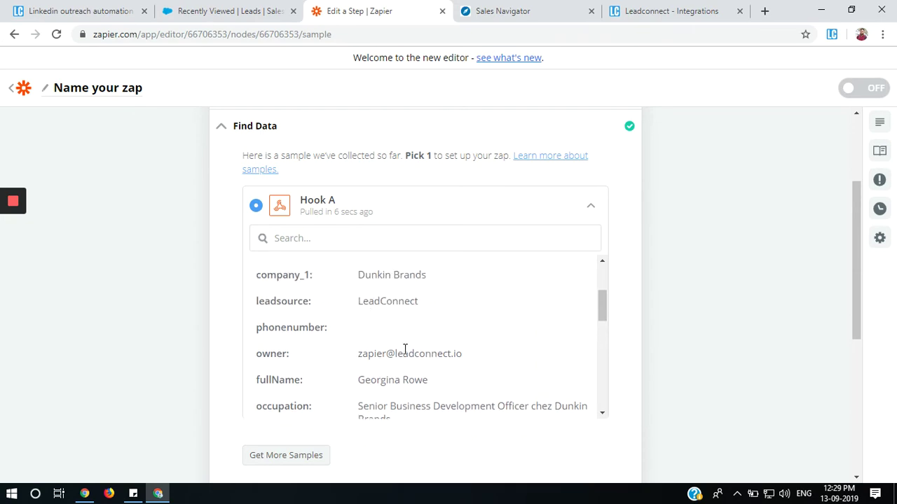
{"action": "scroll", "coordinate": [405, 348], "scroll_direction": "down", "scroll_amount": 6}
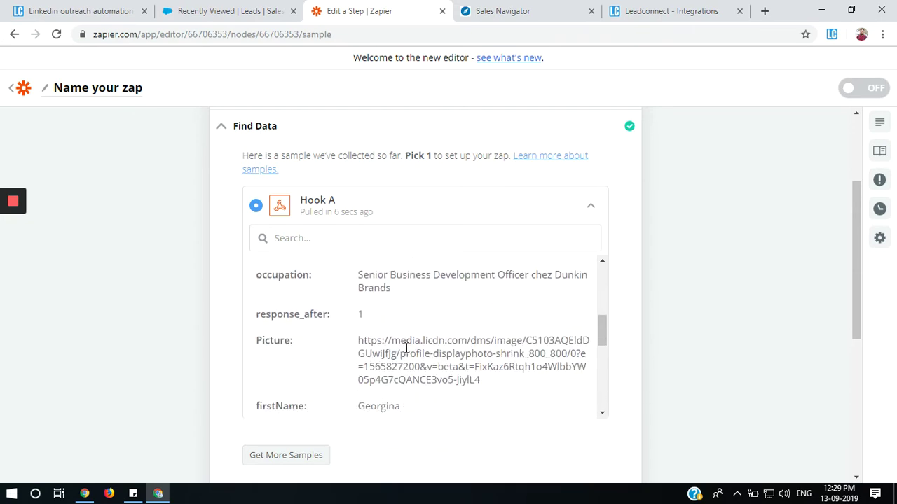
{"action": "left_click", "coordinate": [590, 206]}
{"action": "left_click", "coordinate": [439, 317]}
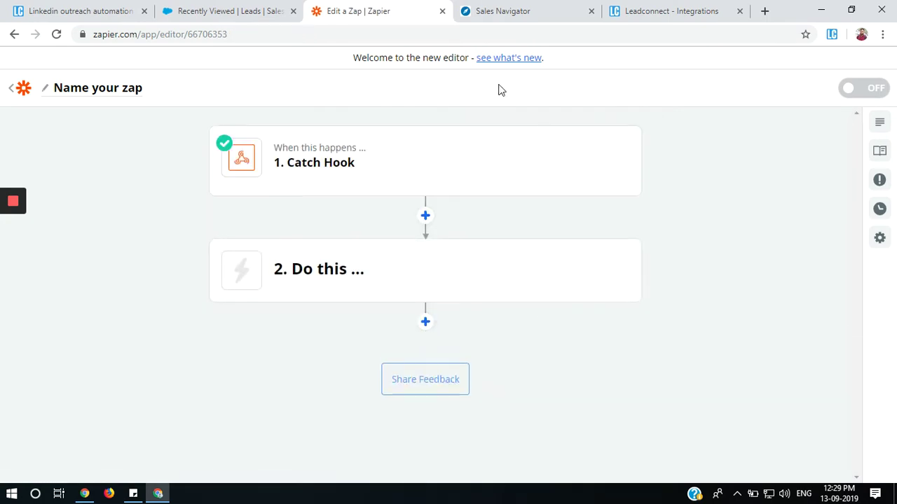
- Switch to LeadConnect and create a new sequence named Data Analysts with the type Invitation
{"action": "left_click", "coordinate": [626, 9]}
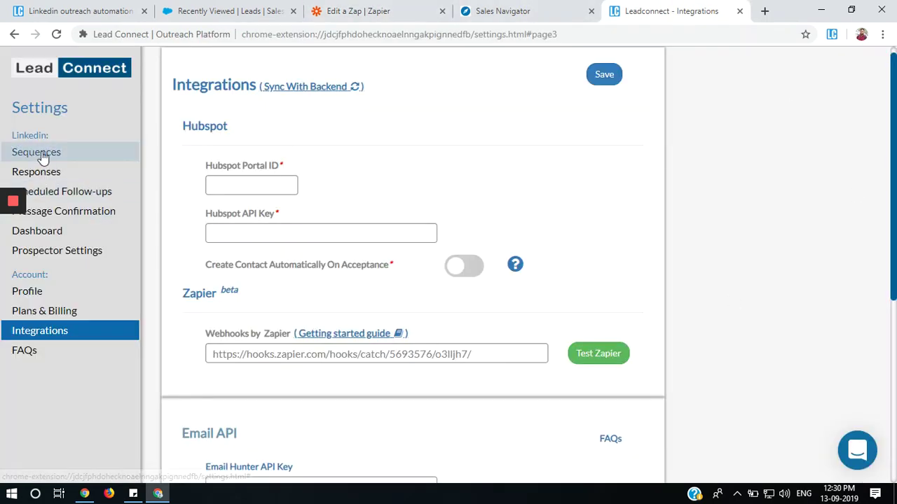
{"action": "left_click", "coordinate": [50, 153]}
{"action": "left_click", "coordinate": [215, 284]}
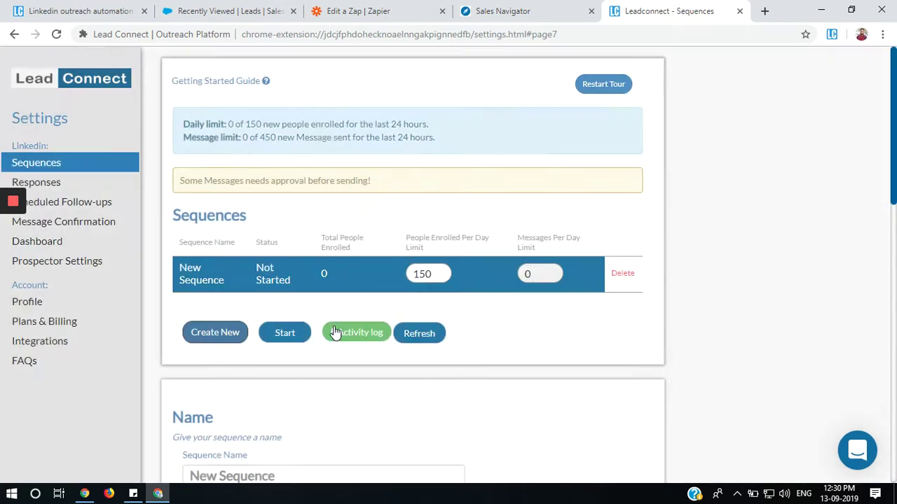
{"action": "scroll", "coordinate": [259, 308], "scroll_direction": "down", "scroll_amount": 3}
{"action": "left_click_drag", "start_coordinate": [278, 280], "coordinate": [160, 283]}
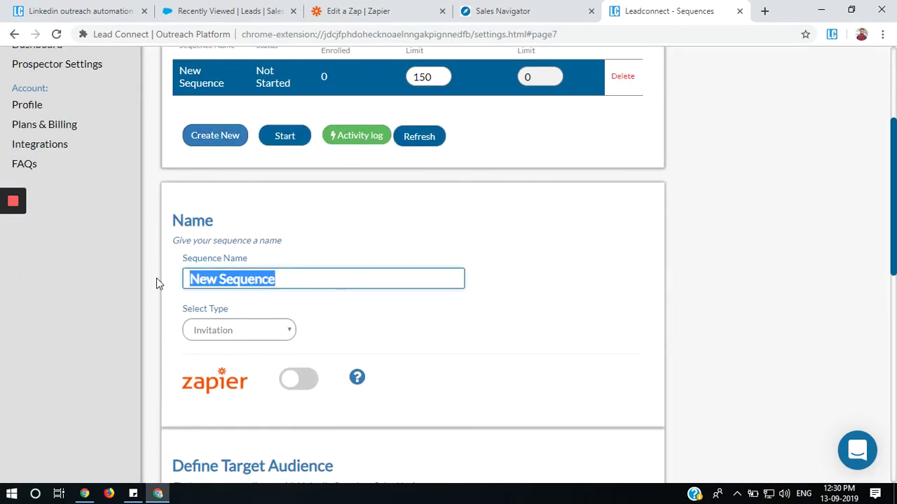
{"action": "type", "text": "Data Analysts"}
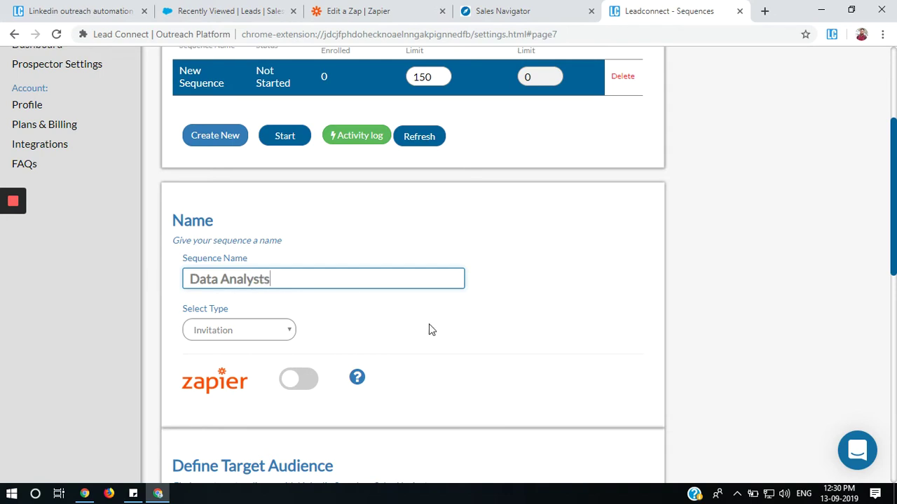
{"action": "left_click", "coordinate": [430, 329]}
{"action": "left_click", "coordinate": [273, 332]}
{"action": "left_click", "coordinate": [263, 345]}
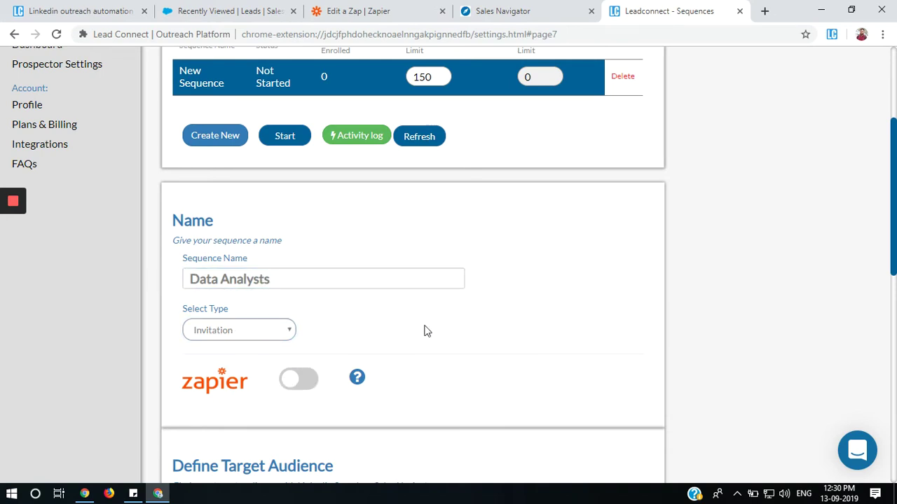
- Enable Zapier for the sequence and leave only Invitation accepted as a triggering event
{"action": "scroll", "coordinate": [437, 332], "scroll_direction": "down", "scroll_amount": 1}
{"action": "left_click", "coordinate": [315, 316]}
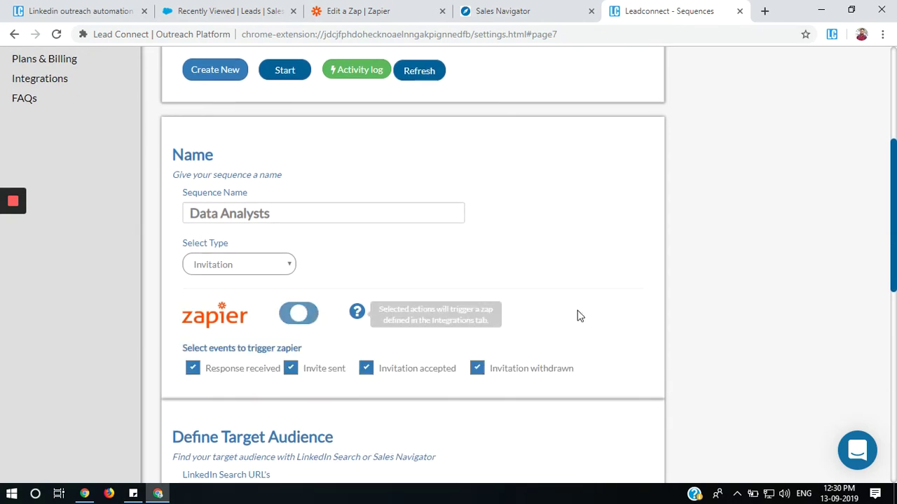
{"action": "left_click", "coordinate": [194, 371]}
{"action": "left_click", "coordinate": [290, 370]}
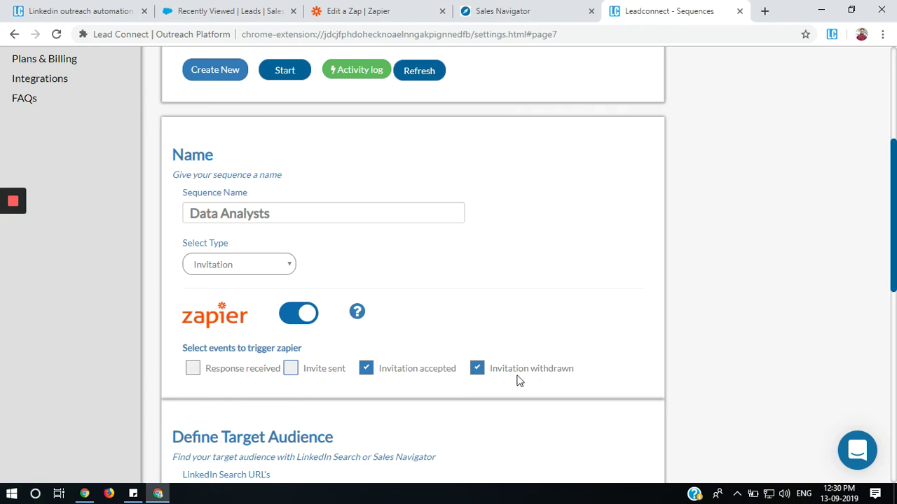
{"action": "left_click", "coordinate": [478, 371]}
{"action": "scroll", "coordinate": [789, 320], "scroll_direction": "down", "scroll_amount": 1}
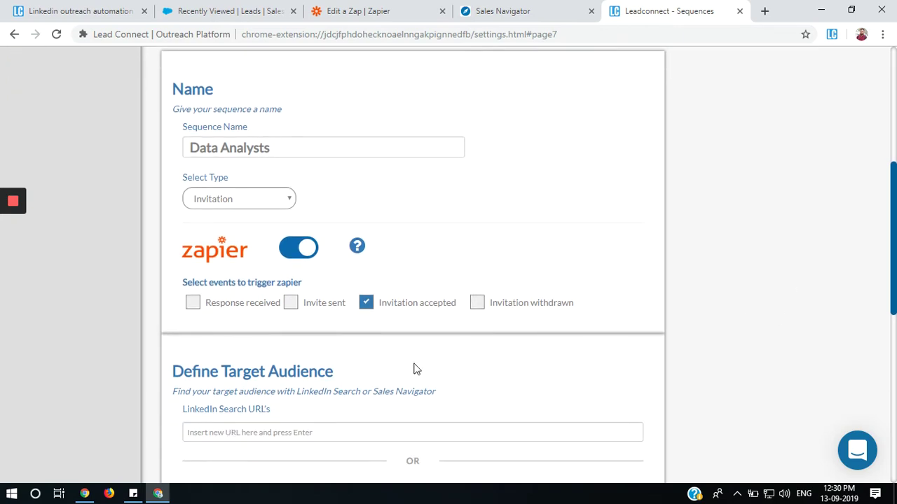
- Check the recently viewed leads list in Salesforce and return to the target audience settings of the LeadConnect sequence
{"action": "left_click", "coordinate": [225, 9]}
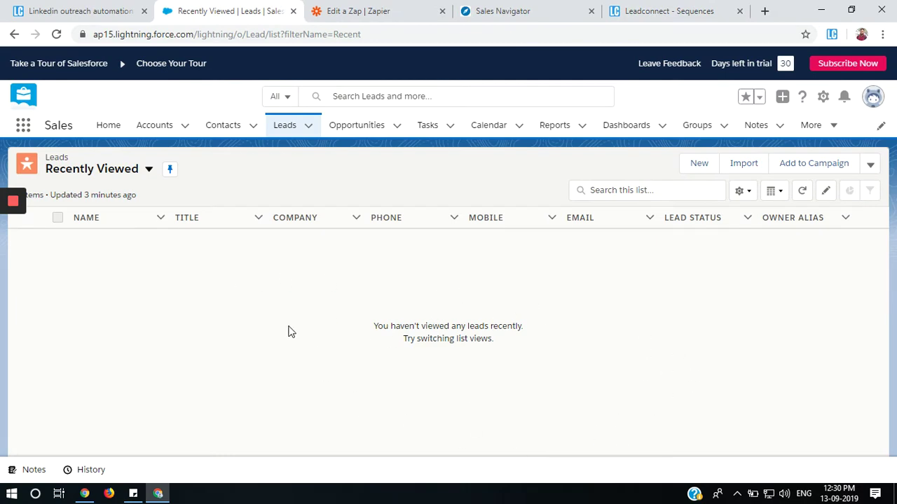
{"action": "left_click", "coordinate": [666, 12]}
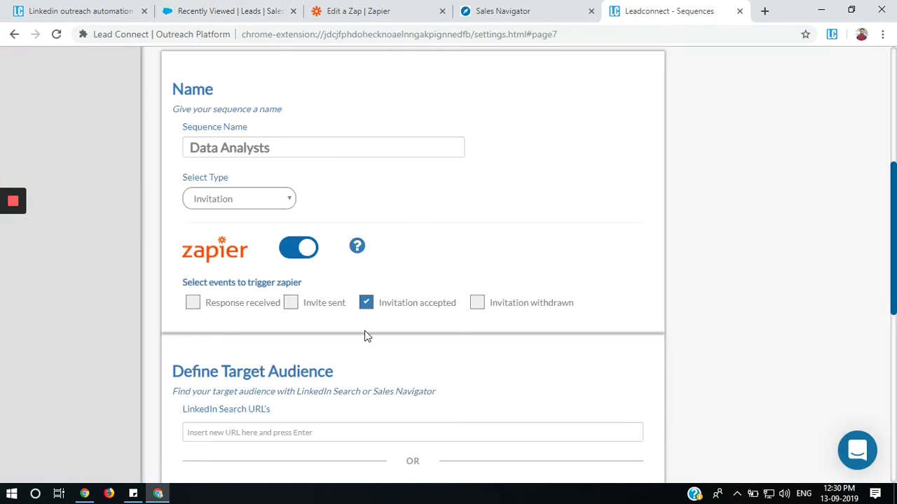
{"action": "left_click", "coordinate": [231, 11]}
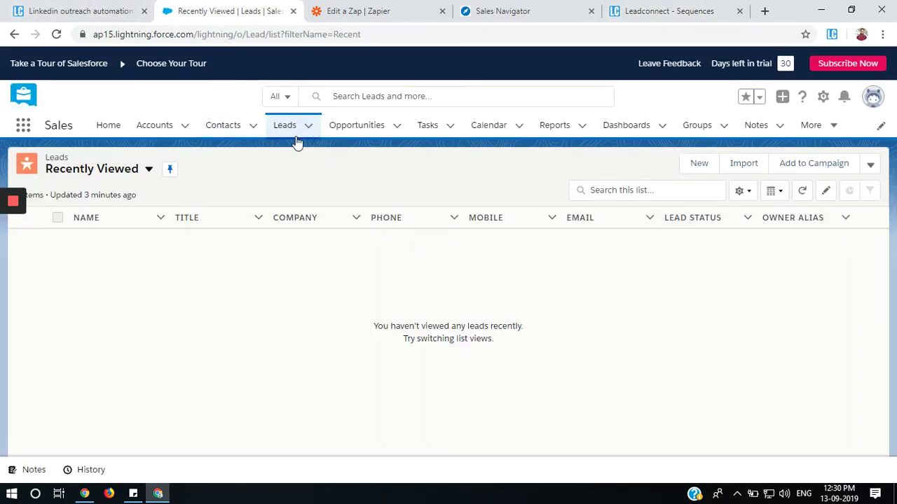
{"action": "left_click", "coordinate": [681, 11]}
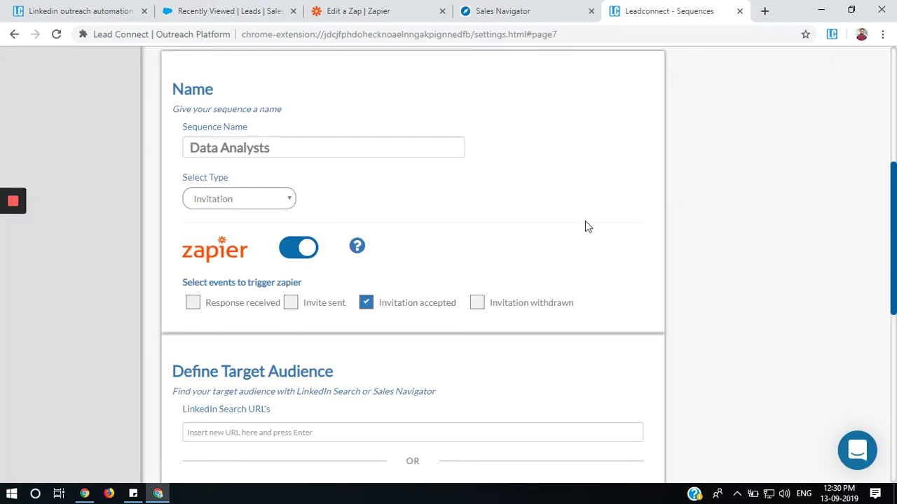
{"action": "scroll", "coordinate": [587, 226], "scroll_direction": "down", "scroll_amount": 2}
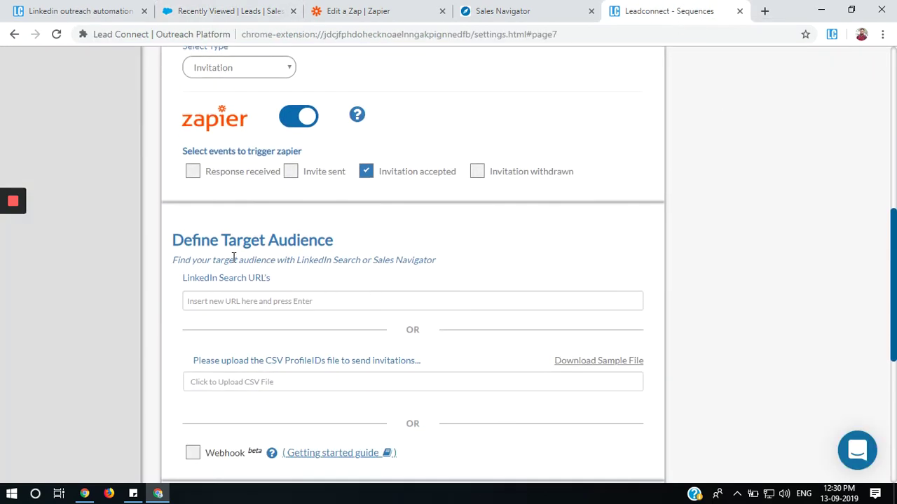
- Switch to Sales Navigator and review the Data analyst lead search, including its geography, relationship and seniority filters
{"action": "scroll", "coordinate": [383, 272], "scroll_direction": "down", "scroll_amount": 1}
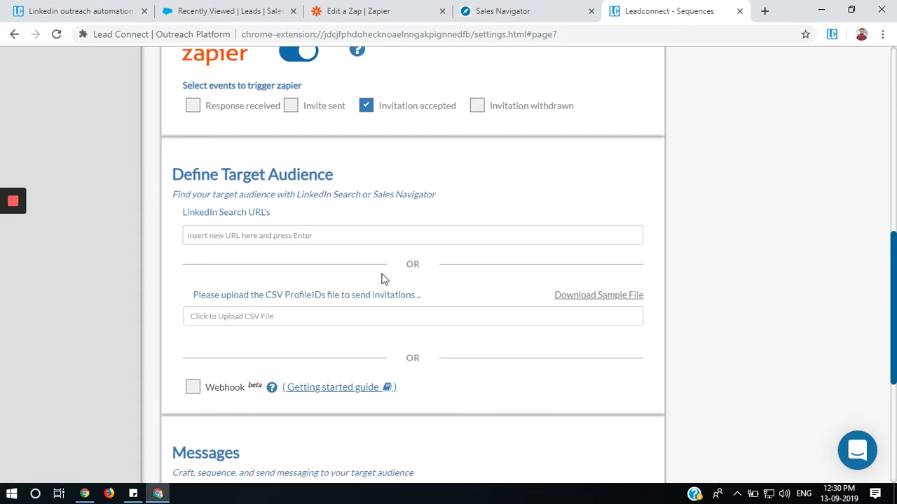
{"action": "left_click", "coordinate": [520, 17]}
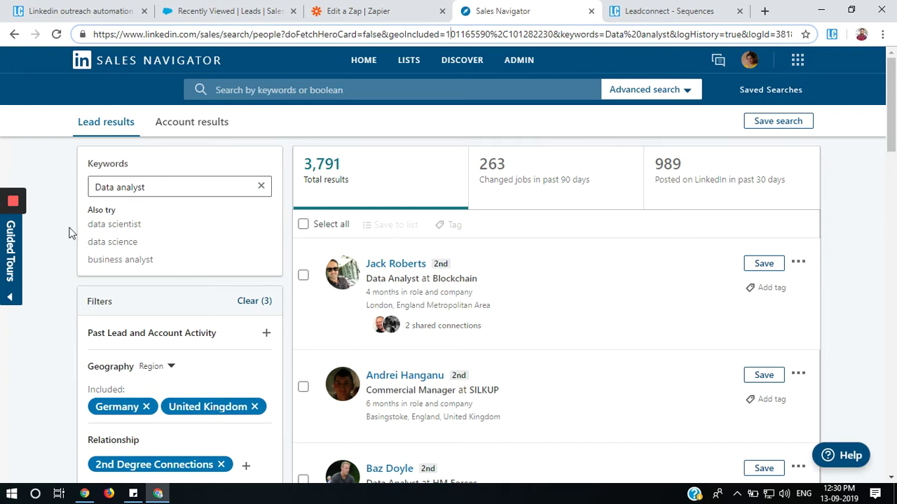
{"action": "scroll", "coordinate": [194, 400], "scroll_direction": "down", "scroll_amount": 1}
{"action": "scroll", "coordinate": [91, 309], "scroll_direction": "down", "scroll_amount": 1}
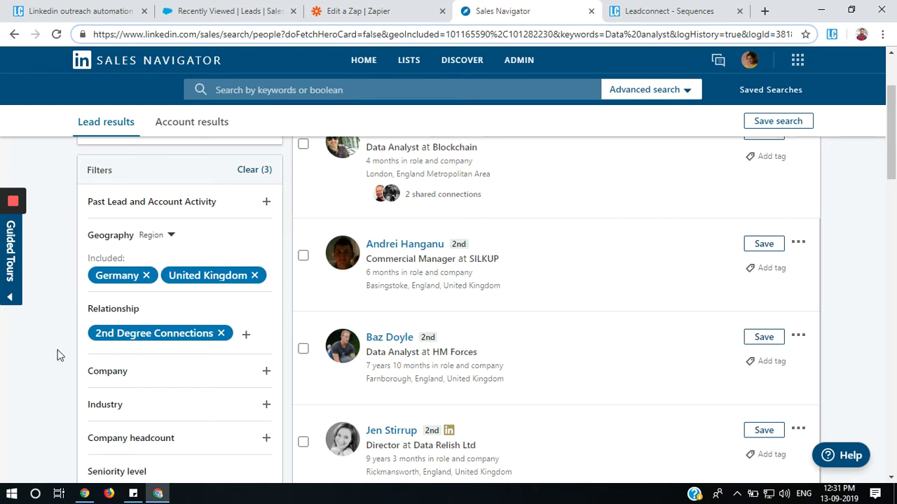
{"action": "scroll", "coordinate": [59, 355], "scroll_direction": "down", "scroll_amount": 3}
{"action": "scroll", "coordinate": [59, 268], "scroll_direction": "up", "scroll_amount": 1}
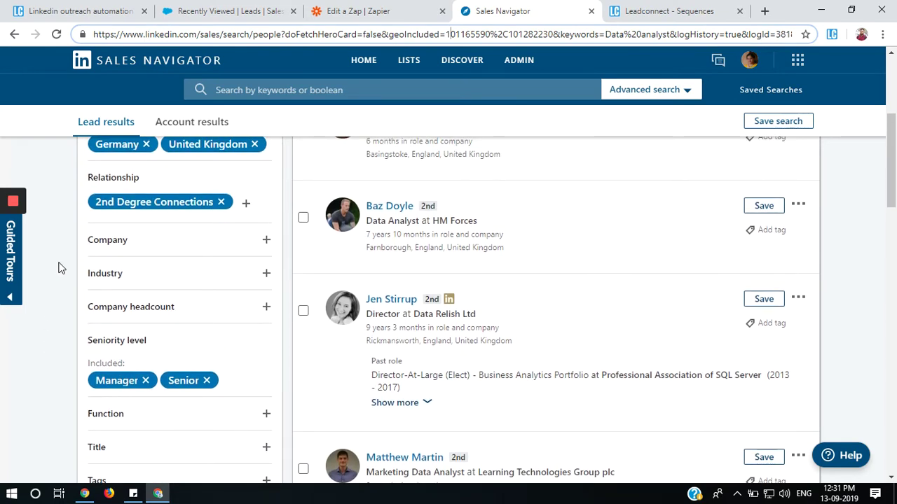
{"action": "scroll", "coordinate": [59, 267], "scroll_direction": "down", "scroll_amount": 2}
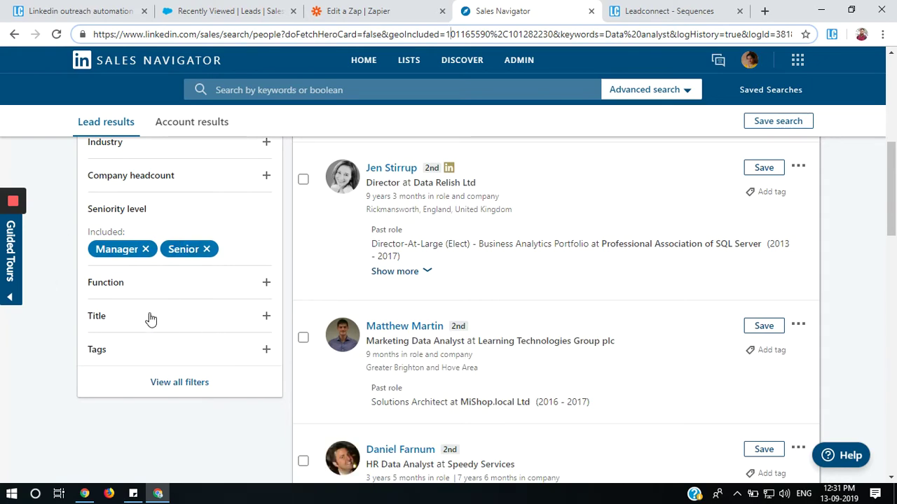
{"action": "scroll", "coordinate": [63, 302], "scroll_direction": "up", "scroll_amount": 6}
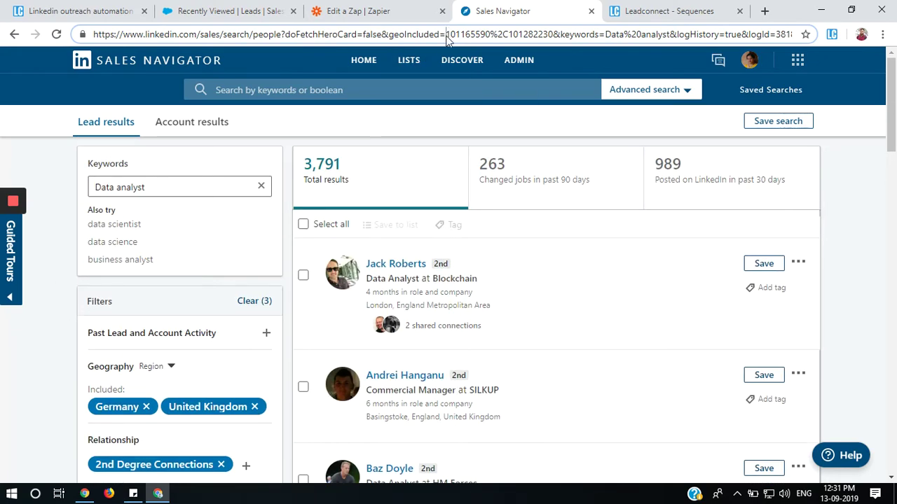
- Copy the Sales Navigator search URL and add it to the LinkedIn Search URLs of the LeadConnect sequence
{"action": "left_click", "coordinate": [446, 34]}
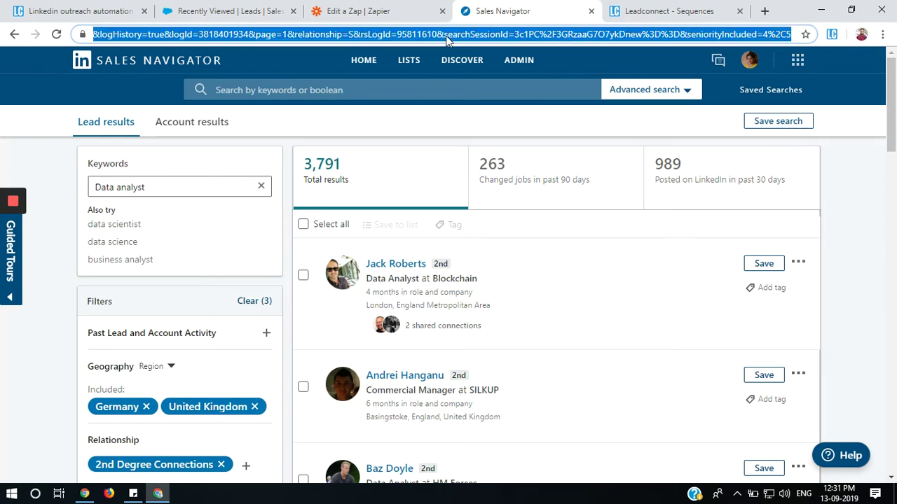
{"action": "left_click", "coordinate": [646, 10]}
{"action": "left_click", "coordinate": [338, 230]}
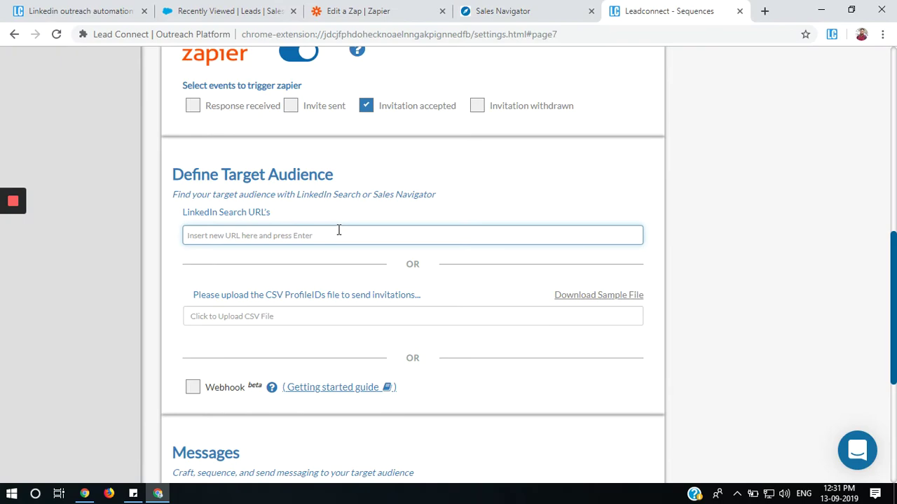
{"action": "key", "text": "ctrl+v"}
{"action": "key", "text": "Return"}
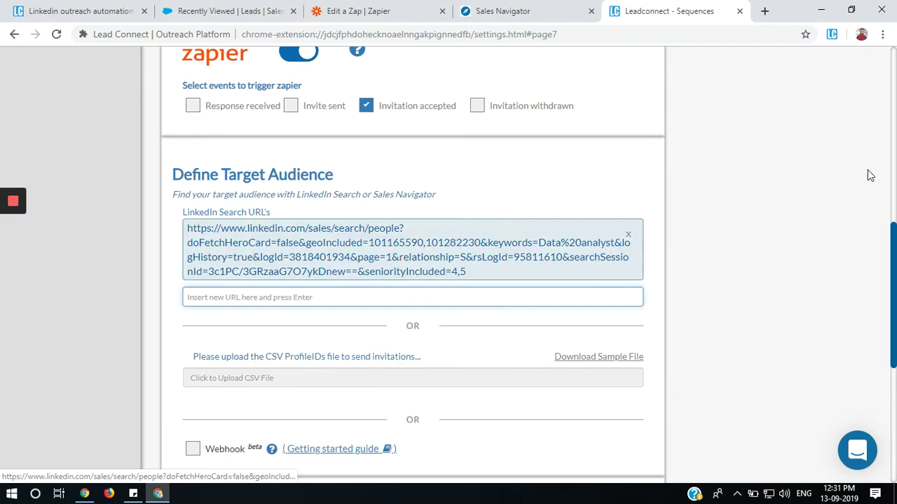
- Add a connection message reading "Hi {firstname}" to the sequence, using the first name tag
{"action": "scroll", "coordinate": [751, 285], "scroll_direction": "down", "scroll_amount": 2}
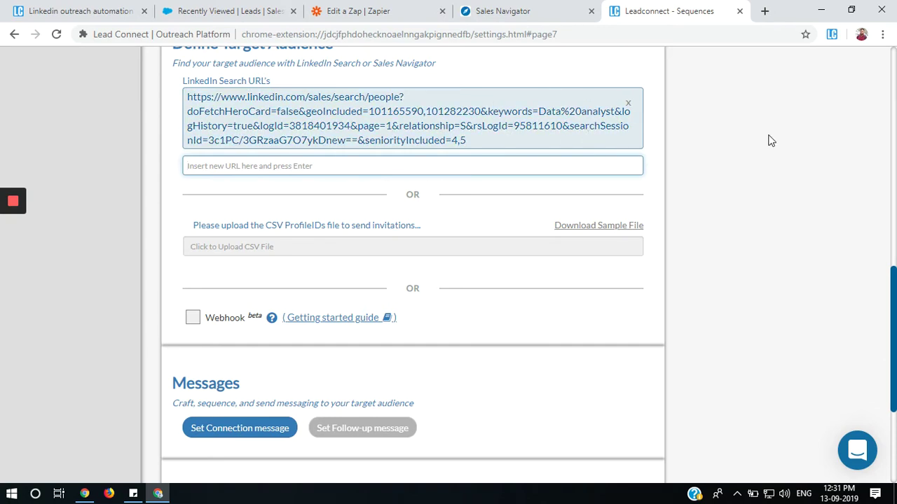
{"action": "scroll", "coordinate": [766, 144], "scroll_direction": "down", "scroll_amount": 2}
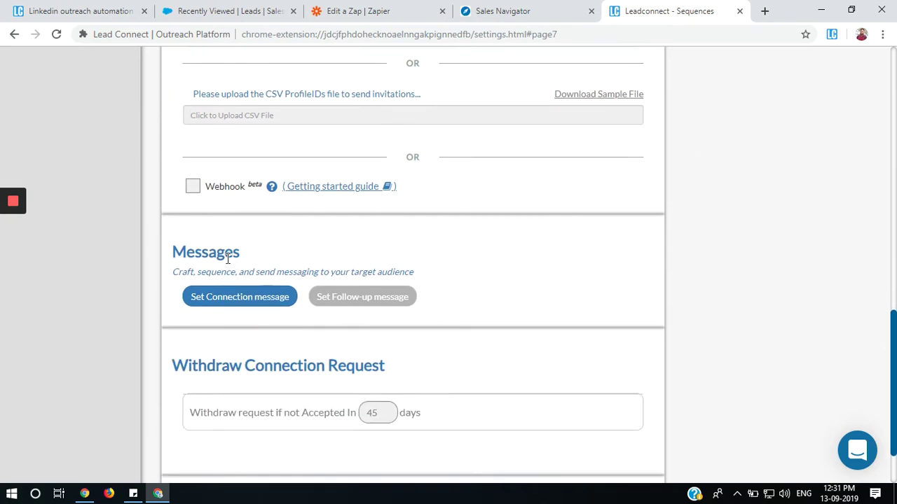
{"action": "left_click", "coordinate": [225, 298]}
{"action": "left_click", "coordinate": [538, 285]}
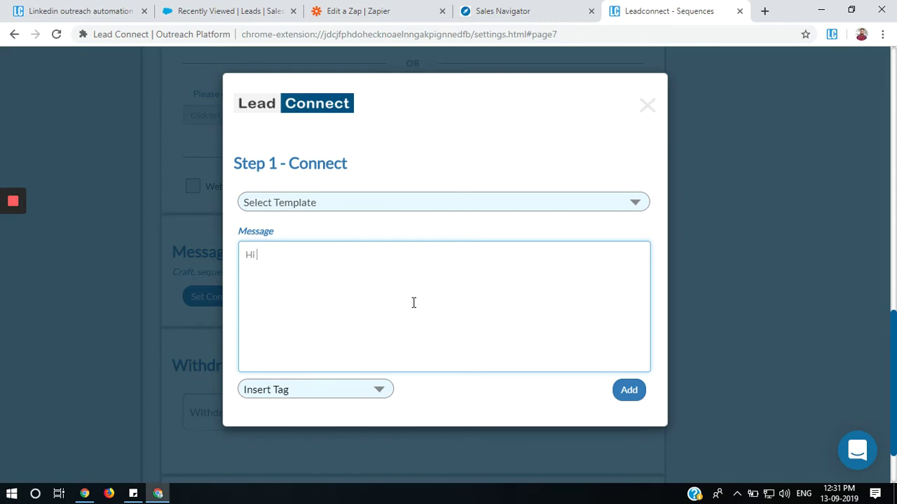
{"action": "left_click", "coordinate": [344, 390]}
{"action": "left_click", "coordinate": [354, 409]}
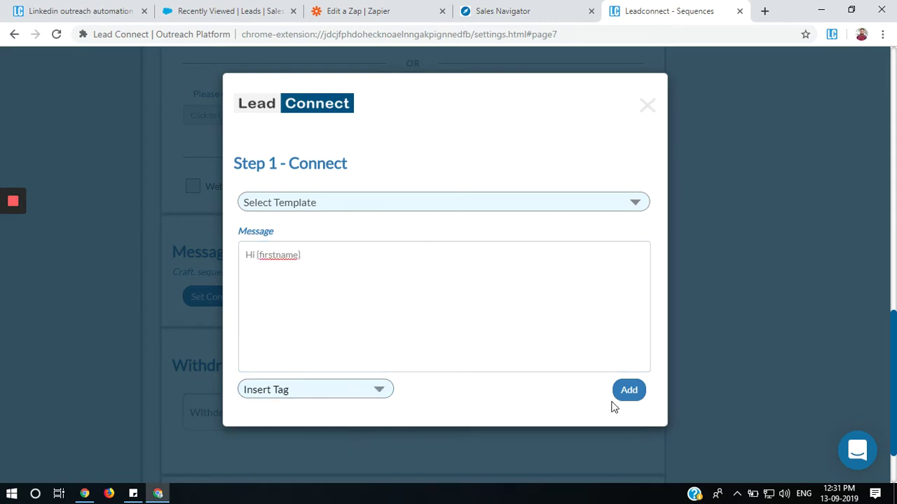
{"action": "left_click", "coordinate": [631, 393]}
{"action": "scroll", "coordinate": [753, 322], "scroll_direction": "down", "scroll_amount": 2}
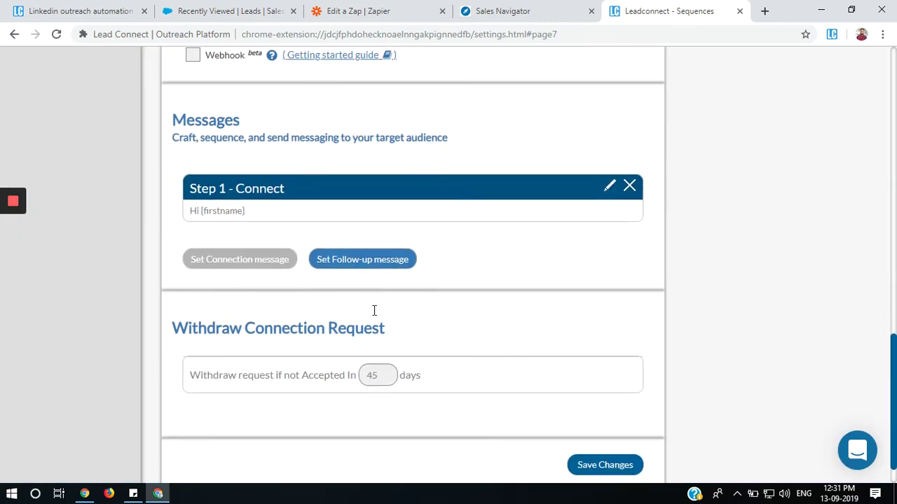
- Add the follow-up message "How are you ?" and set its delay after acceptance to 0 days and 15 minutes
{"action": "left_click", "coordinate": [362, 258]}
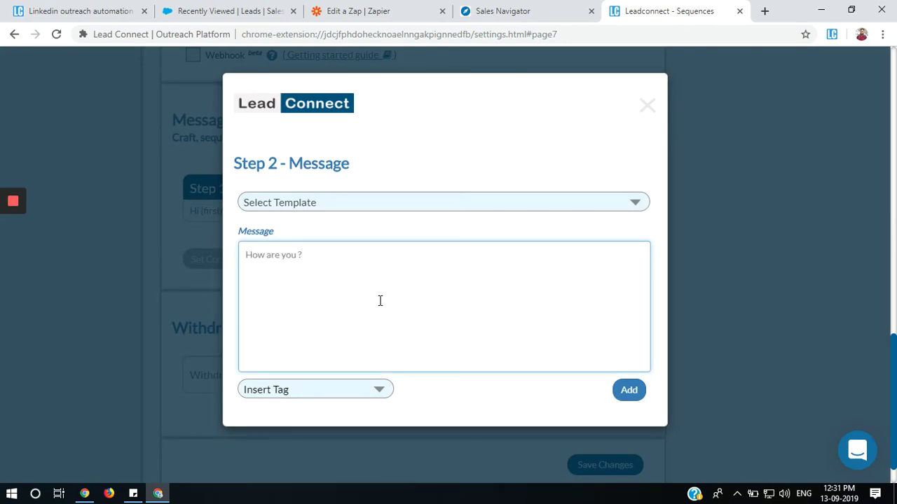
{"action": "left_click", "coordinate": [633, 393]}
{"action": "left_click", "coordinate": [357, 292]}
{"action": "left_click", "coordinate": [357, 292]}
{"action": "left_click", "coordinate": [357, 292]}
{"action": "left_click", "coordinate": [437, 295]}
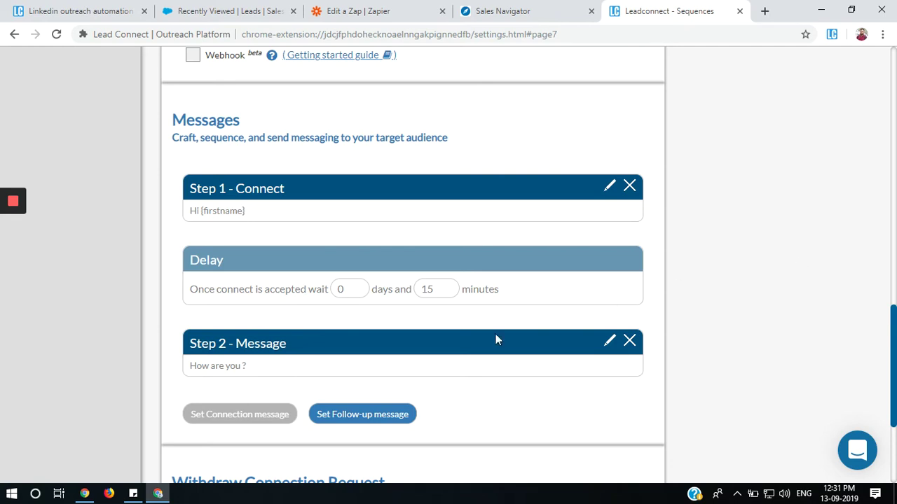
- Set the withdrawal period for unaccepted connection requests to 7 days and save the sequence changes
{"action": "scroll", "coordinate": [390, 282], "scroll_direction": "down", "scroll_amount": 2}
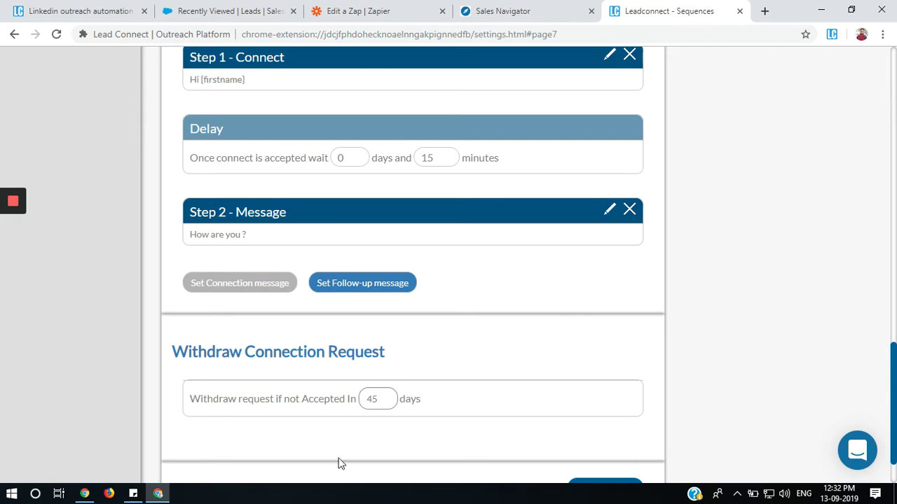
{"action": "scroll", "coordinate": [387, 400], "scroll_direction": "down", "scroll_amount": 1}
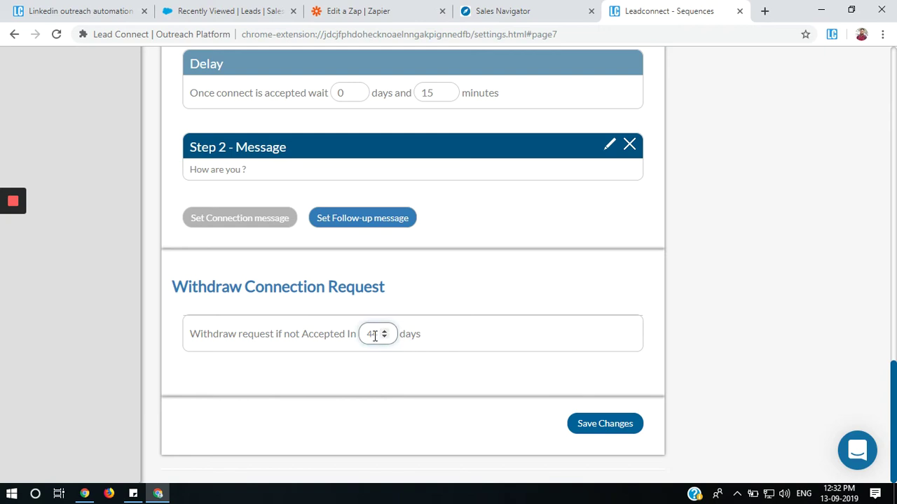
{"action": "type", "text": "7"}
{"action": "left_click", "coordinate": [419, 360]}
{"action": "left_click", "coordinate": [607, 424]}
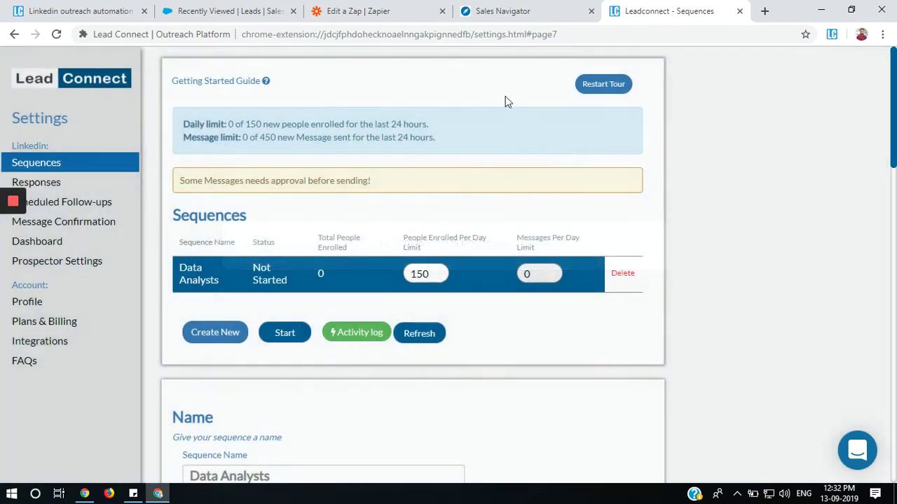
- Switch to the Zapier editor and set the second step's app to Salesforce with the lead action event
{"action": "left_click", "coordinate": [354, 10]}
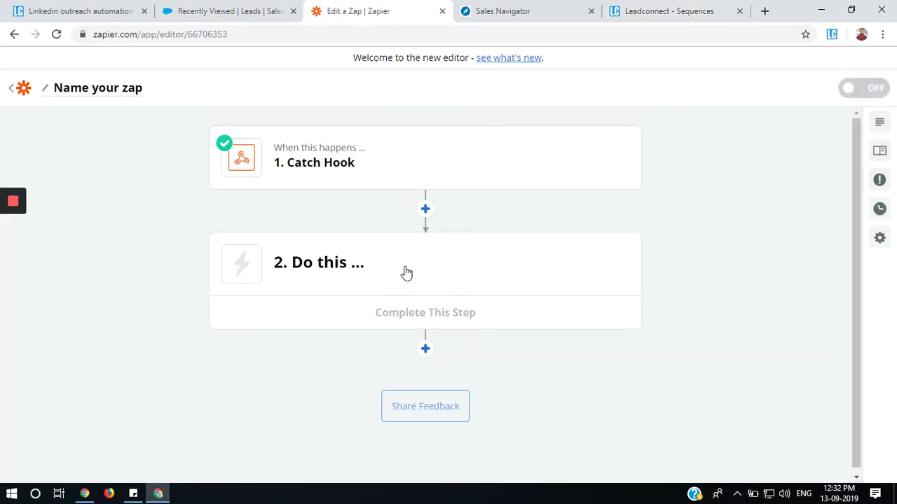
{"action": "left_click", "coordinate": [341, 272]}
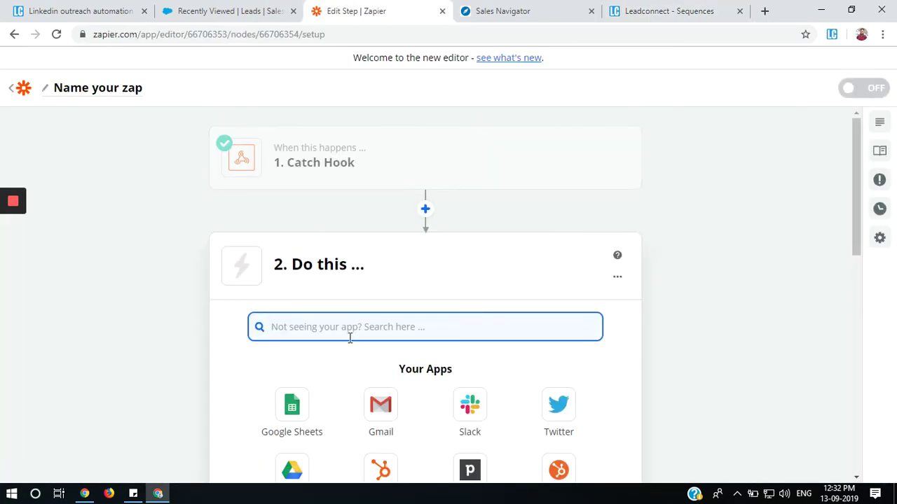
{"action": "type", "text": "Sales"}
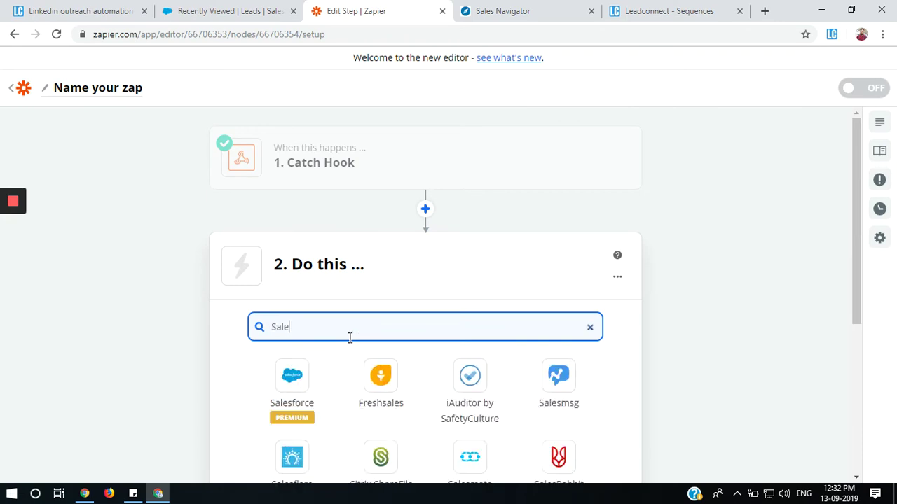
{"action": "left_click", "coordinate": [292, 382]}
{"action": "scroll", "coordinate": [609, 333], "scroll_direction": "down", "scroll_amount": 3}
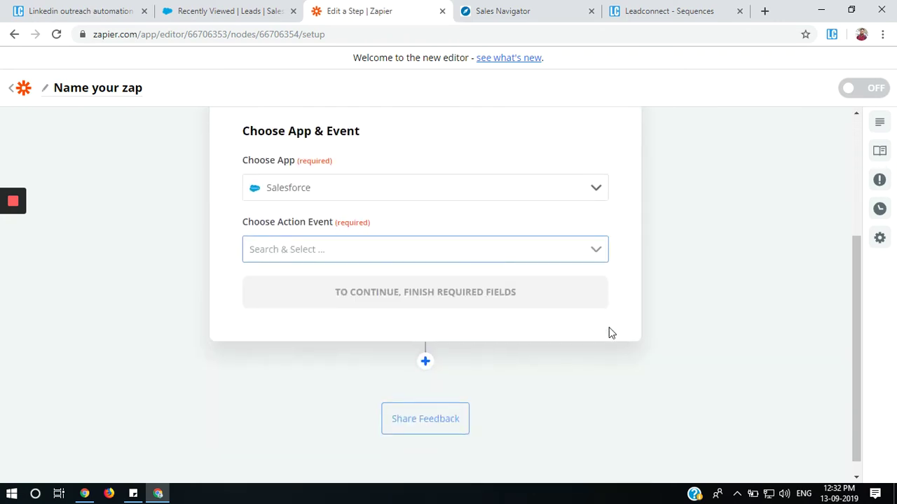
{"action": "left_click", "coordinate": [584, 239]}
{"action": "left_click", "coordinate": [285, 315]}
{"action": "left_click", "coordinate": [456, 311]}
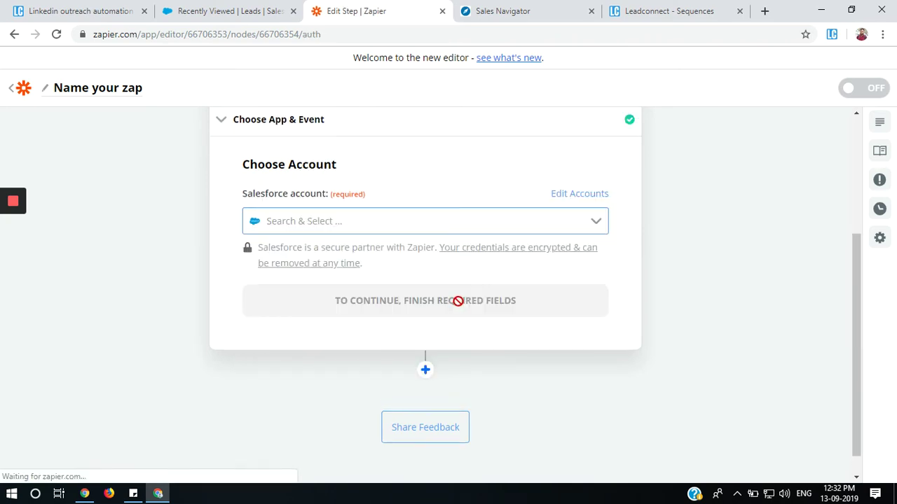
- Select the connected Salesforce account for the action and continue to the lead fields
{"action": "left_click", "coordinate": [596, 223]}
{"action": "left_click", "coordinate": [405, 259]}
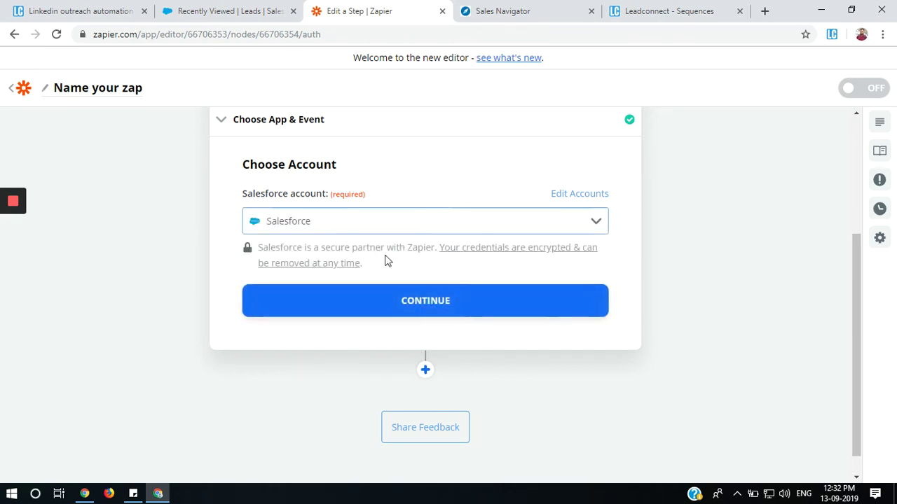
{"action": "left_click", "coordinate": [392, 312]}
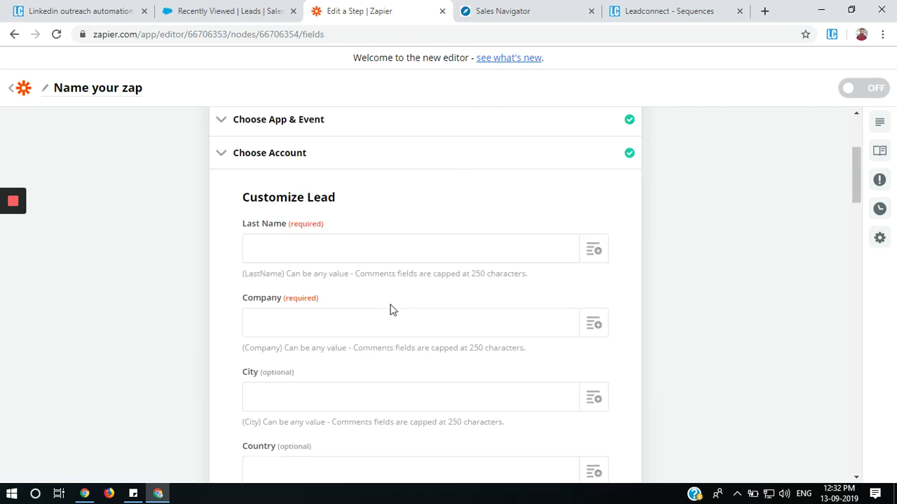
- Map the lead's Last Name to the Catch Hook's Last Name and its Company to Company 1
{"action": "scroll", "coordinate": [561, 249], "scroll_direction": "down", "scroll_amount": 1}
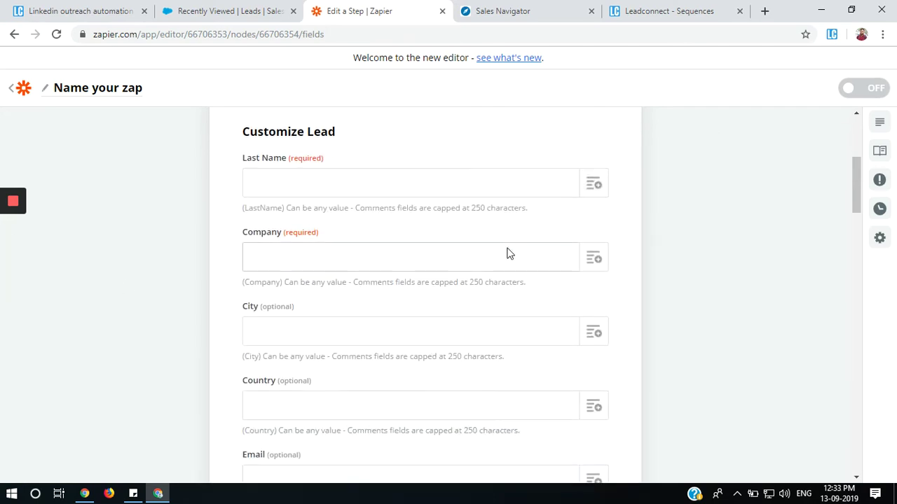
{"action": "left_click", "coordinate": [595, 186]}
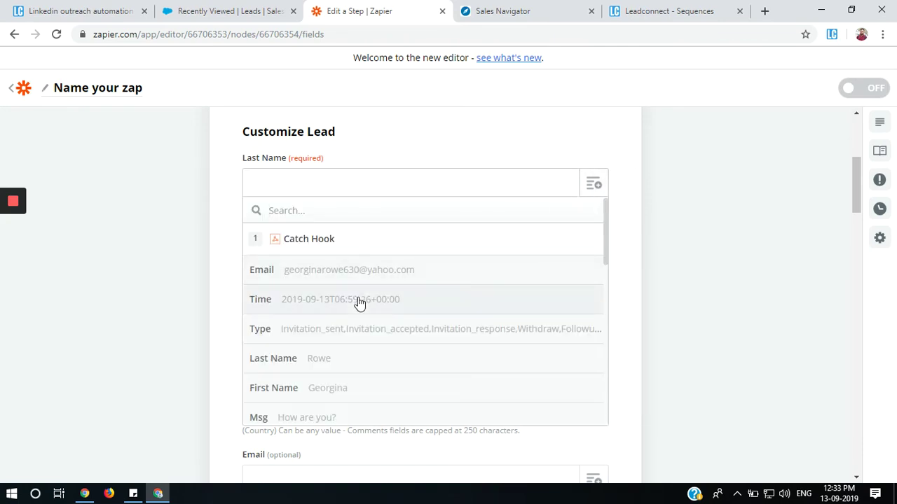
{"action": "left_click", "coordinate": [350, 366]}
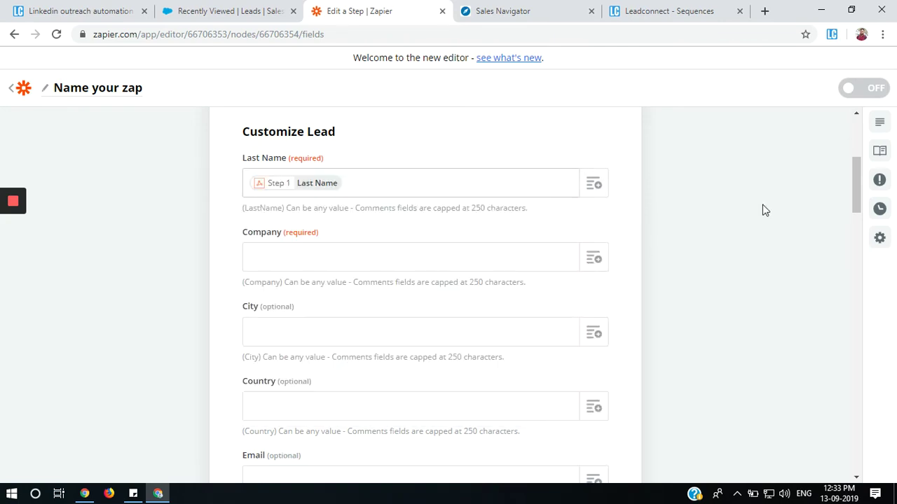
{"action": "left_click", "coordinate": [587, 261]}
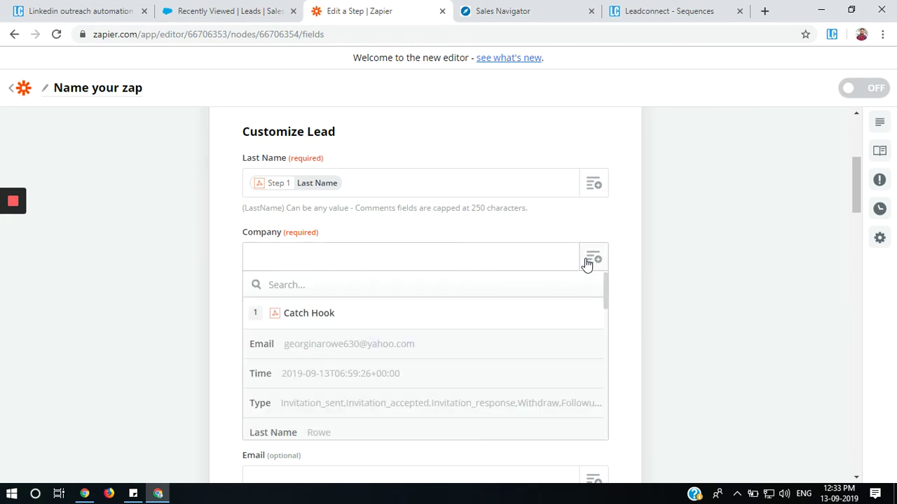
{"action": "scroll", "coordinate": [416, 364], "scroll_direction": "down", "scroll_amount": 5}
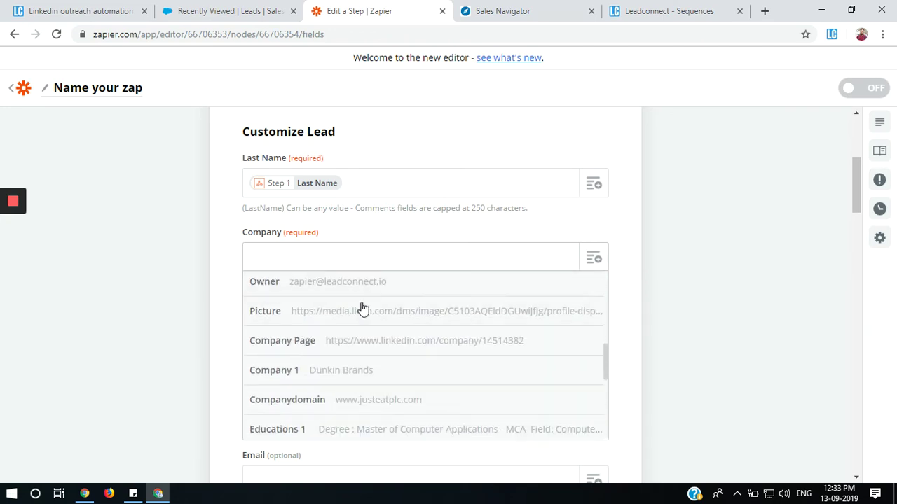
{"action": "left_click", "coordinate": [315, 370]}
- Map the lead's Email and First Name fields to the Catch Hook's Email and First Name values
{"action": "scroll", "coordinate": [394, 248], "scroll_direction": "down", "scroll_amount": 4}
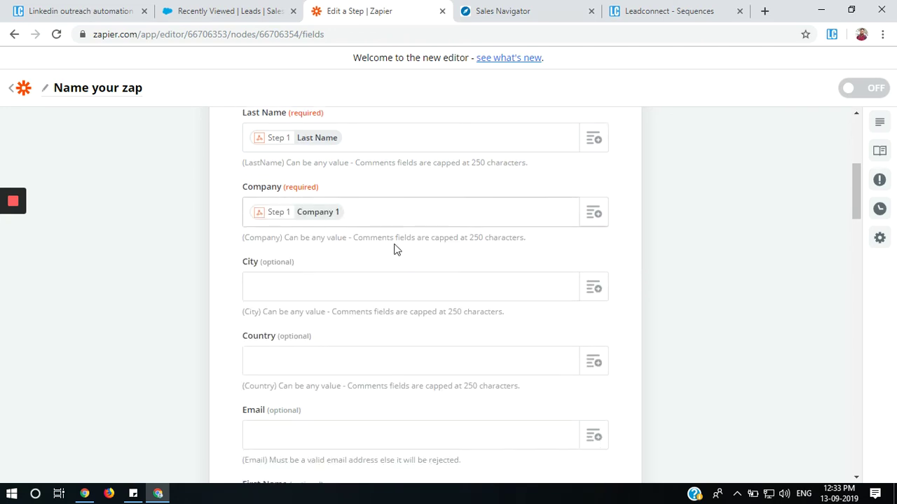
{"action": "left_click", "coordinate": [595, 221]}
{"action": "left_click", "coordinate": [402, 304]}
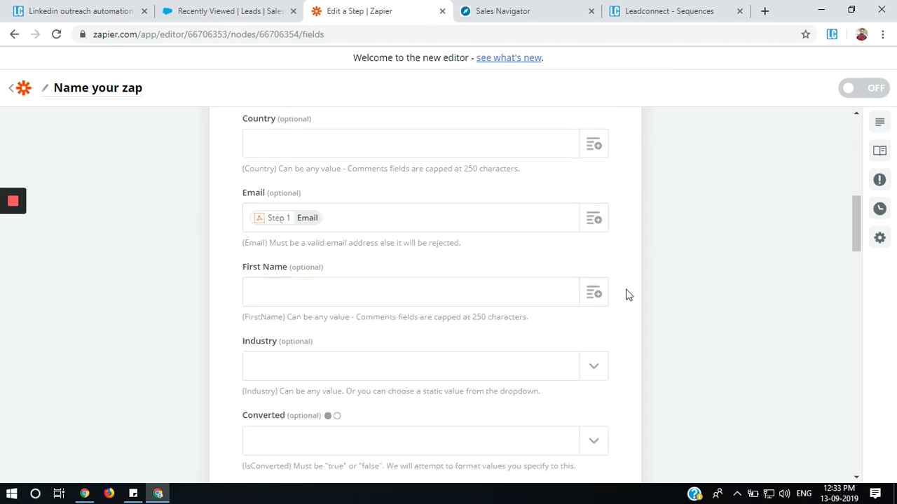
{"action": "left_click", "coordinate": [596, 294]}
{"action": "scroll", "coordinate": [396, 382], "scroll_direction": "down", "scroll_amount": 3}
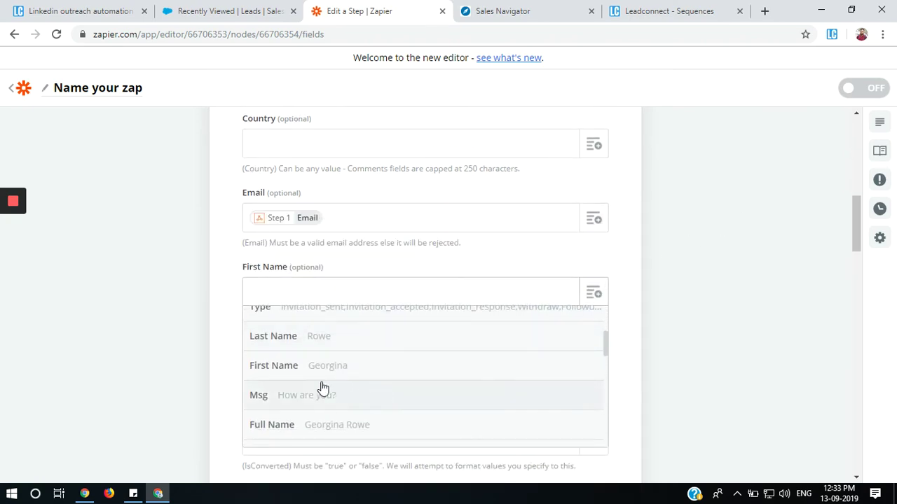
{"action": "left_click", "coordinate": [451, 354]}
{"action": "scroll", "coordinate": [729, 265], "scroll_direction": "down", "scroll_amount": 5}
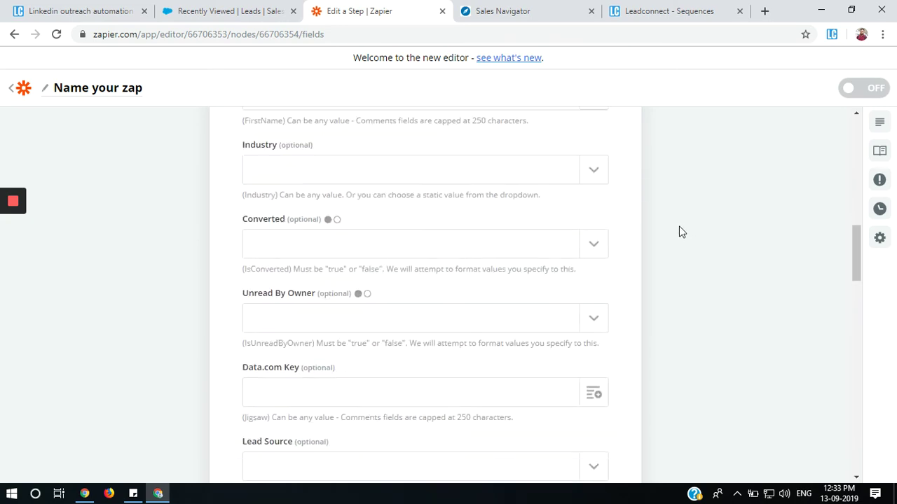
- Map the lead's Mobile Phone field to the Catch Hook's Phonenumber value
{"action": "scroll", "coordinate": [491, 300], "scroll_direction": "down", "scroll_amount": 2}
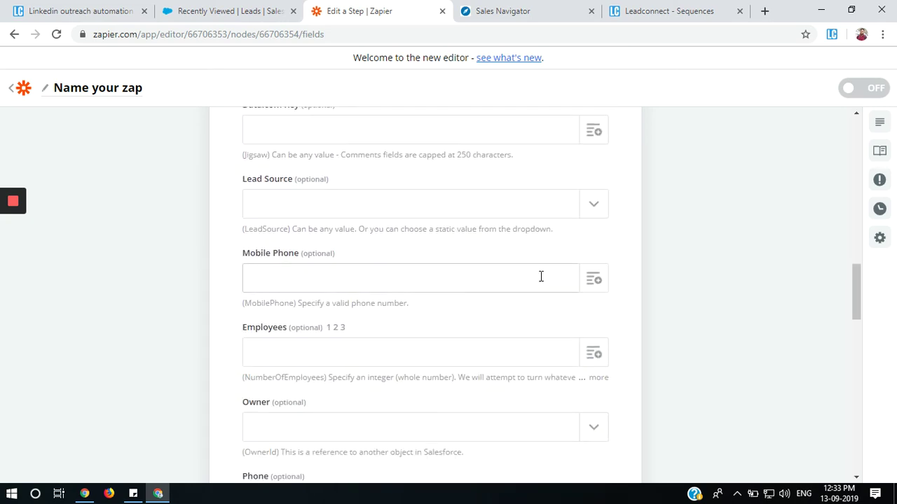
{"action": "left_click", "coordinate": [576, 280]}
{"action": "scroll", "coordinate": [296, 390], "scroll_direction": "down", "scroll_amount": 3}
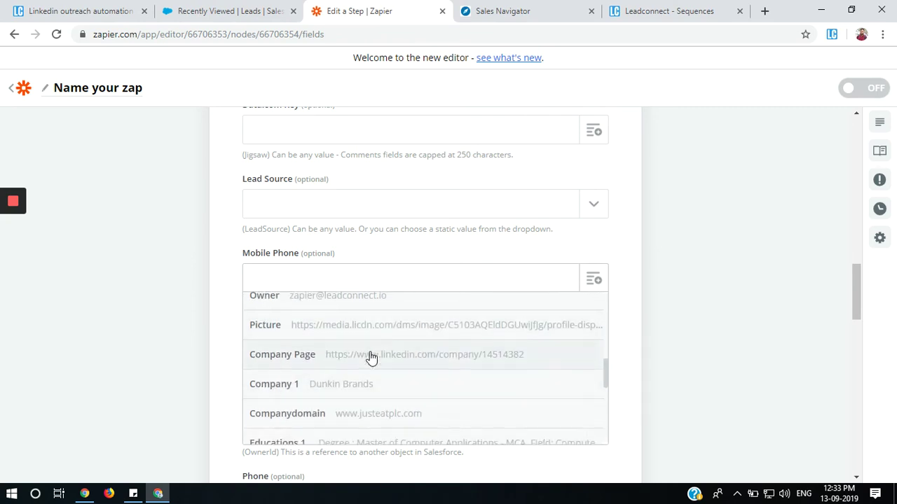
{"action": "scroll", "coordinate": [300, 359], "scroll_direction": "up", "scroll_amount": 1}
{"action": "scroll", "coordinate": [300, 359], "scroll_direction": "down", "scroll_amount": 5}
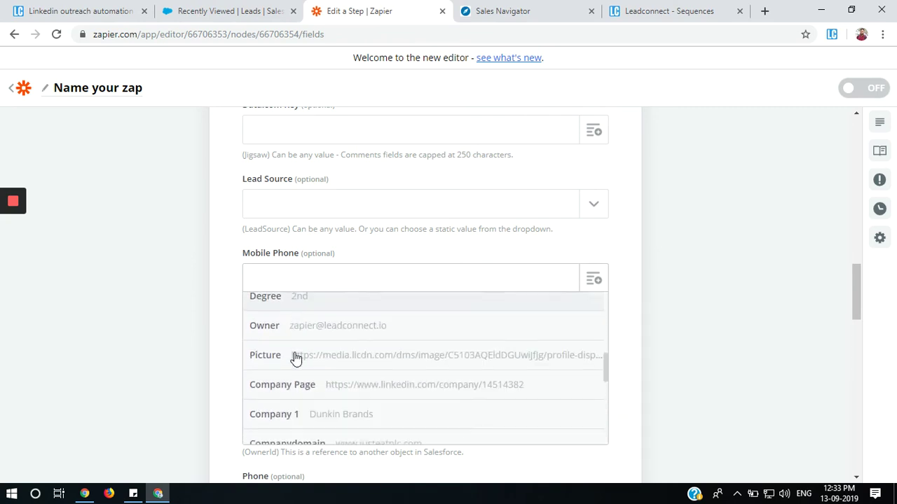
{"action": "scroll", "coordinate": [296, 359], "scroll_direction": "down", "scroll_amount": 2}
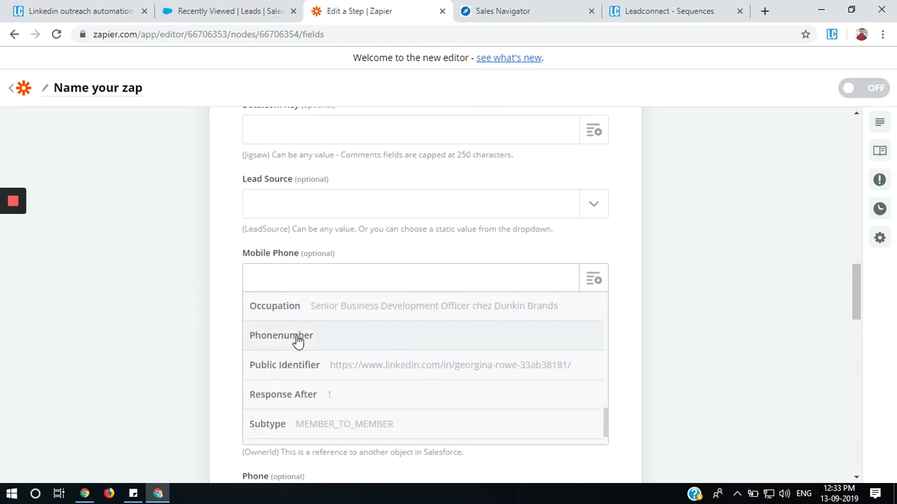
{"action": "left_click", "coordinate": [297, 335]}
- Leave the remaining optional lead fields as they are, continue, and test the Salesforce lead action with the sample data
{"action": "scroll", "coordinate": [414, 355], "scroll_direction": "down", "scroll_amount": 4}
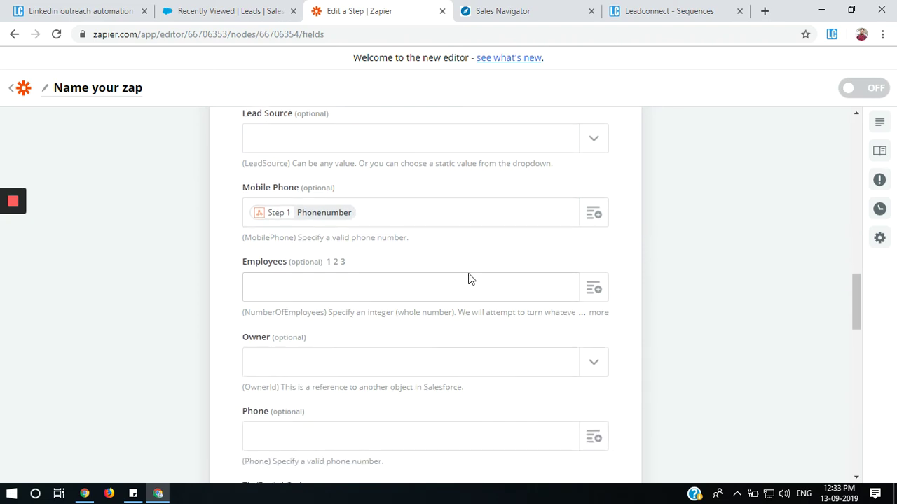
{"action": "scroll", "coordinate": [422, 282], "scroll_direction": "down", "scroll_amount": 6}
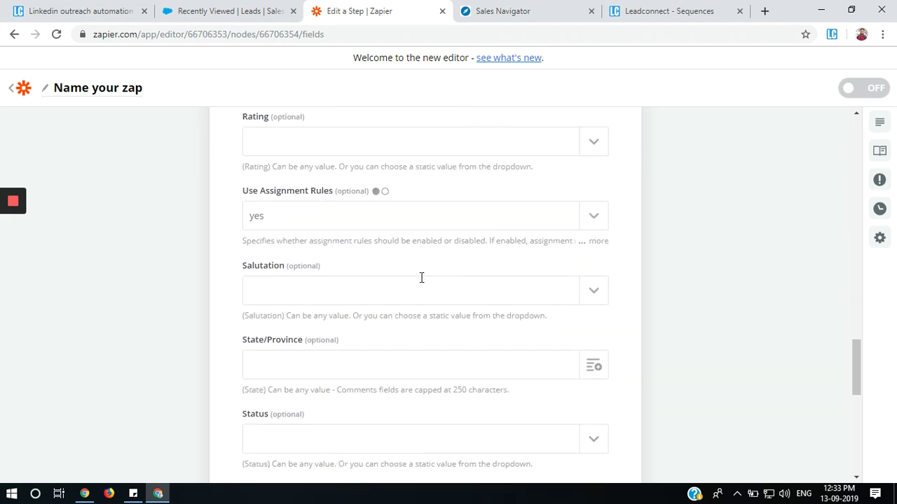
{"action": "scroll", "coordinate": [420, 282], "scroll_direction": "down", "scroll_amount": 3}
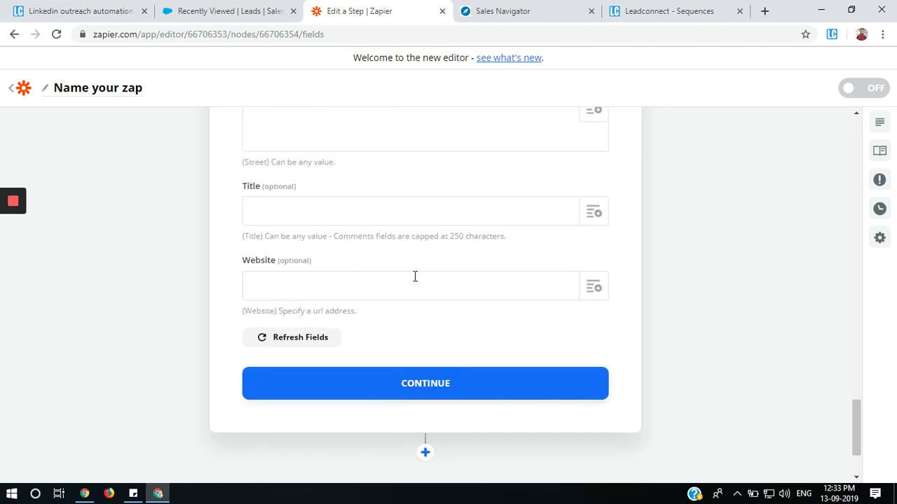
{"action": "left_click", "coordinate": [459, 382]}
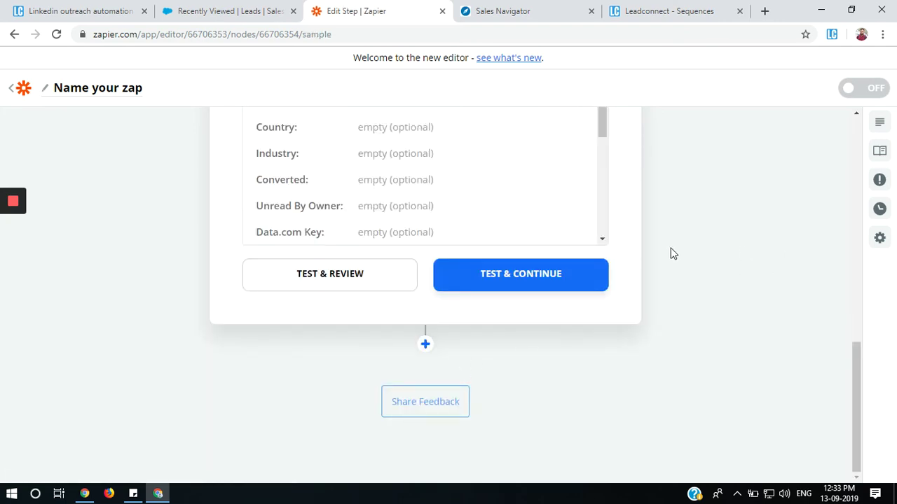
{"action": "scroll", "coordinate": [683, 232], "scroll_direction": "down", "scroll_amount": 4}
{"action": "left_click", "coordinate": [502, 343]}
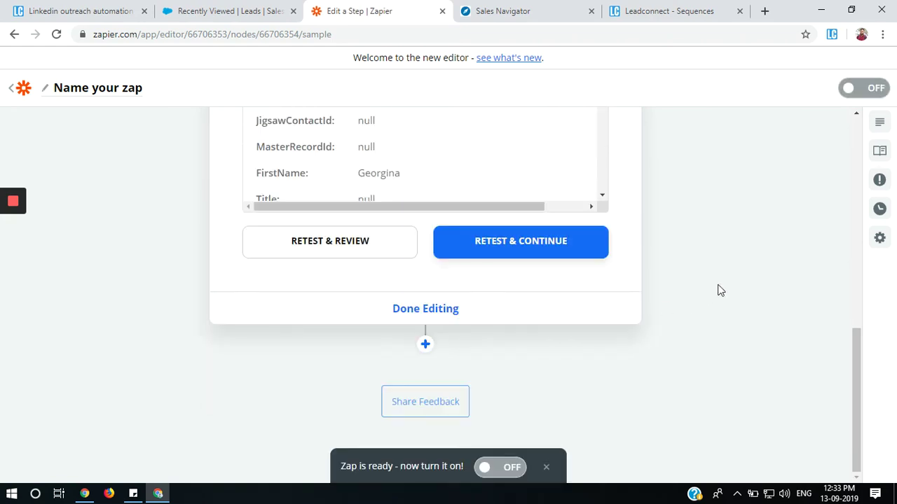
- Switch to Salesforce and reload the recently viewed leads list to check for the test lead
{"action": "left_click", "coordinate": [224, 11]}
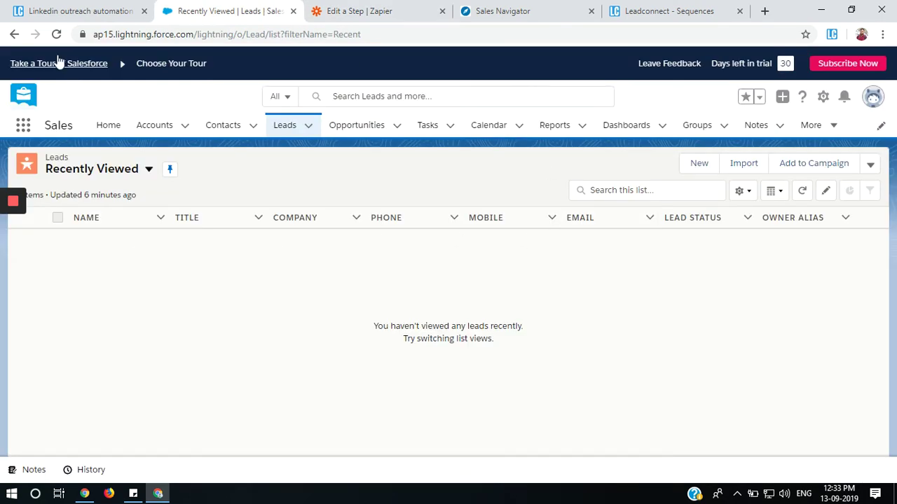
{"action": "left_click", "coordinate": [56, 34]}
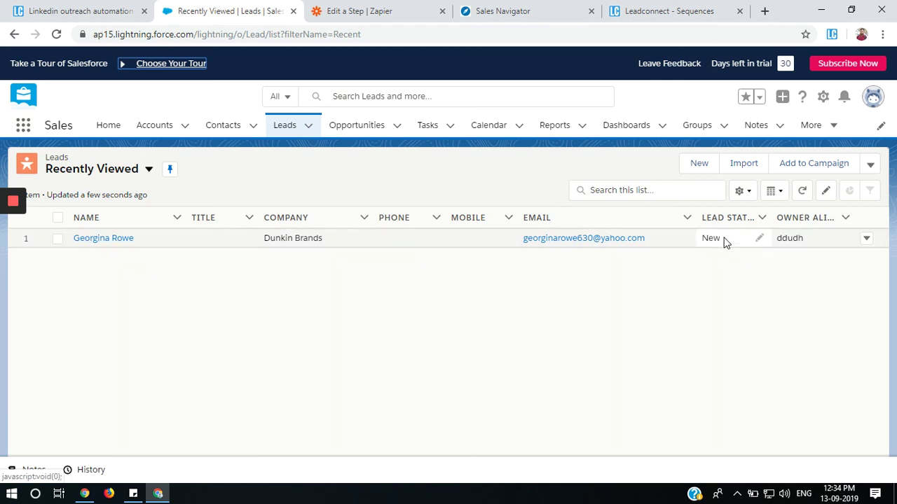
- Turn on the zap in the Zapier editor, and start the Data Analysts sequence in LeadConnect
{"action": "left_click", "coordinate": [319, 13]}
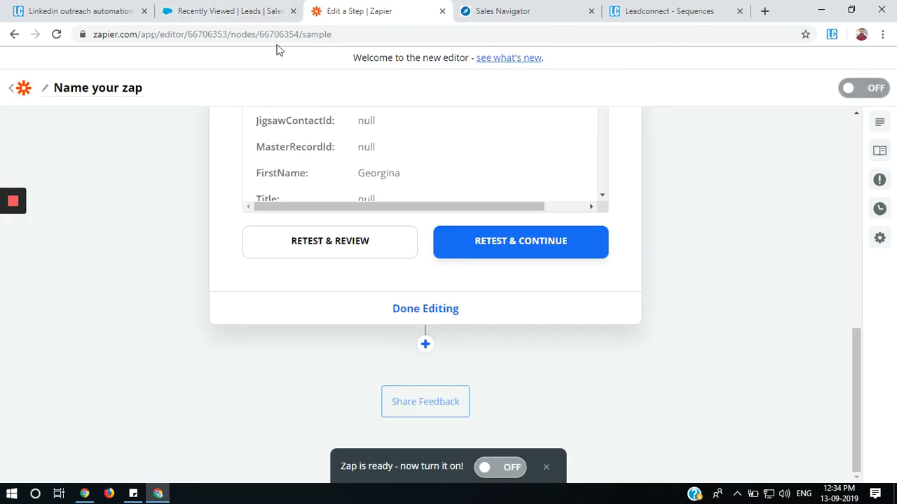
{"action": "left_click", "coordinate": [860, 88]}
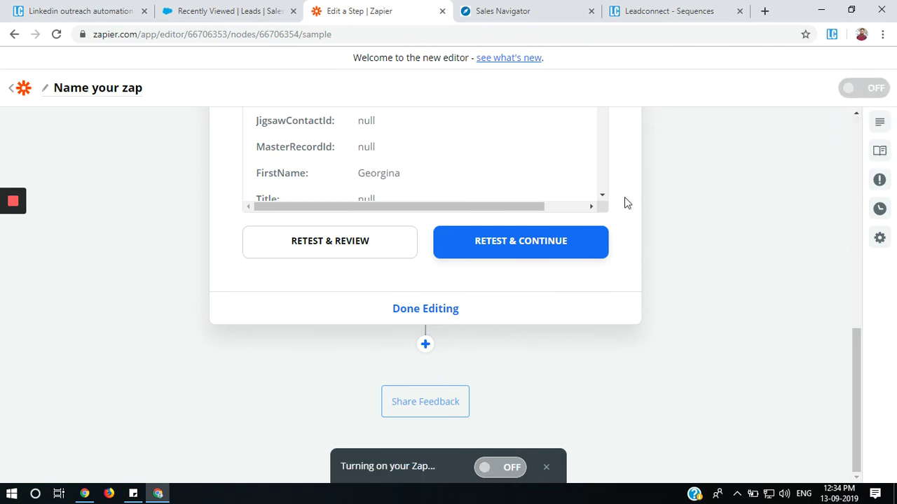
{"action": "left_click", "coordinate": [643, 9]}
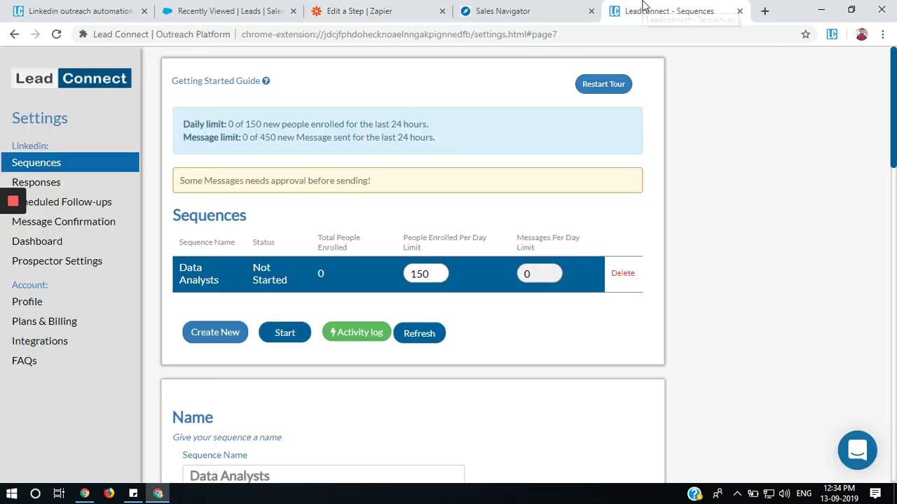
{"action": "left_click", "coordinate": [285, 335]}
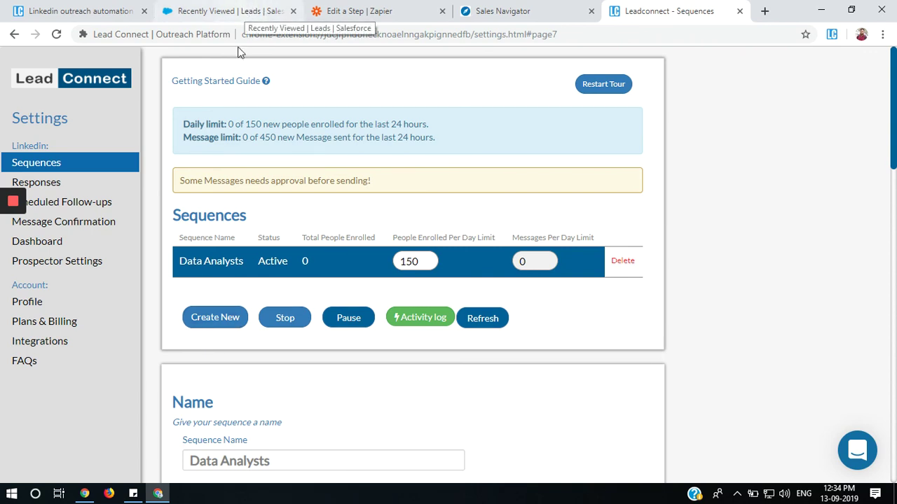
- Check the leads list in Salesforce and return to LeadConnect's sequences page
{"action": "key", "text": "ctrl+2"}
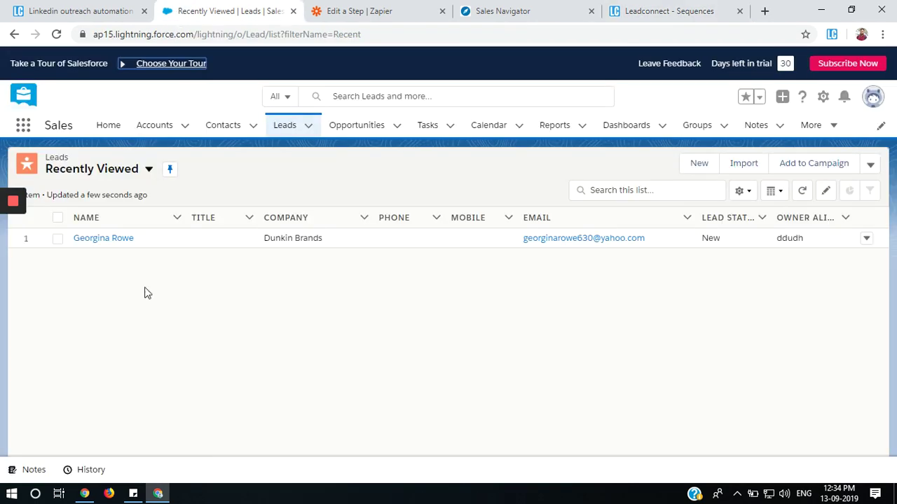
{"action": "left_click", "coordinate": [634, 10]}
{"action": "mouse_move", "coordinate": [2, 230]}
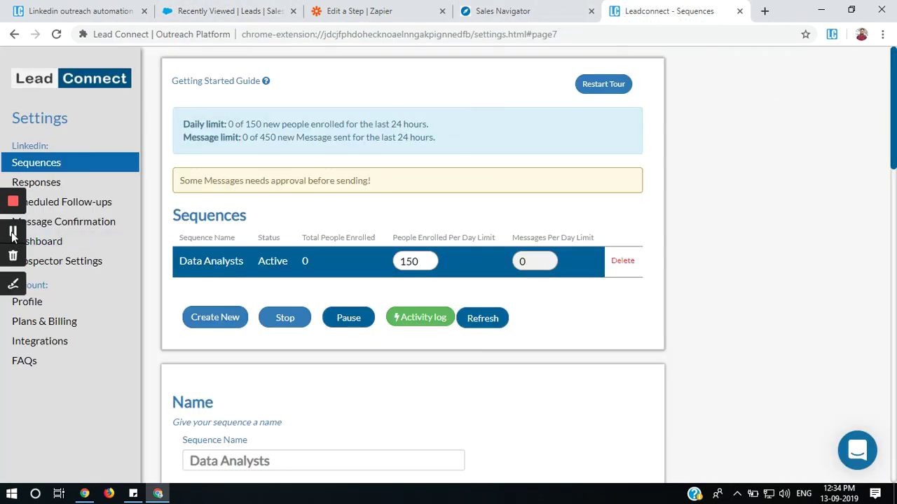